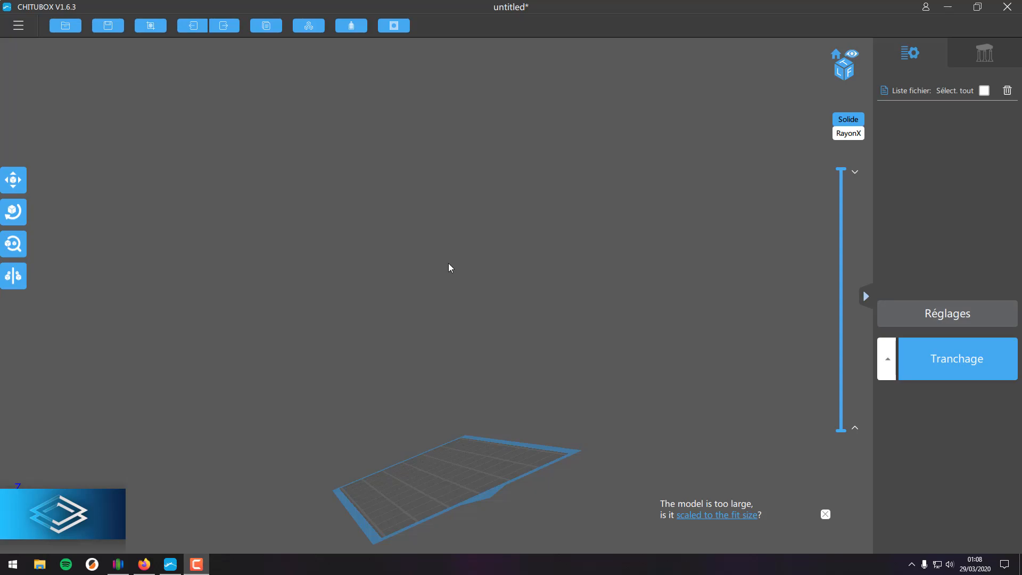
{"action": "left_click", "coordinate": [20, 26]}
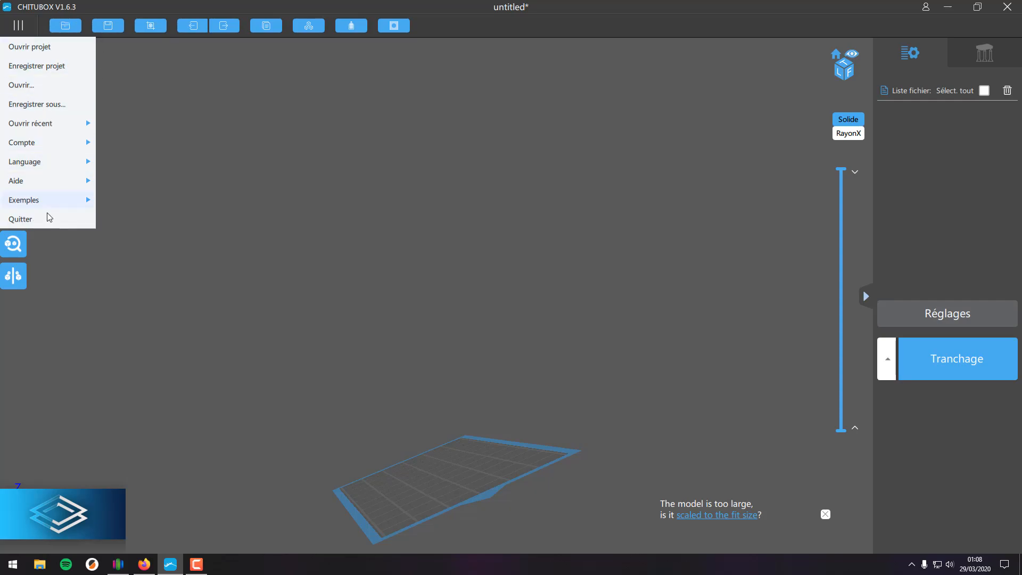
{"action": "left_click", "coordinate": [161, 92]}
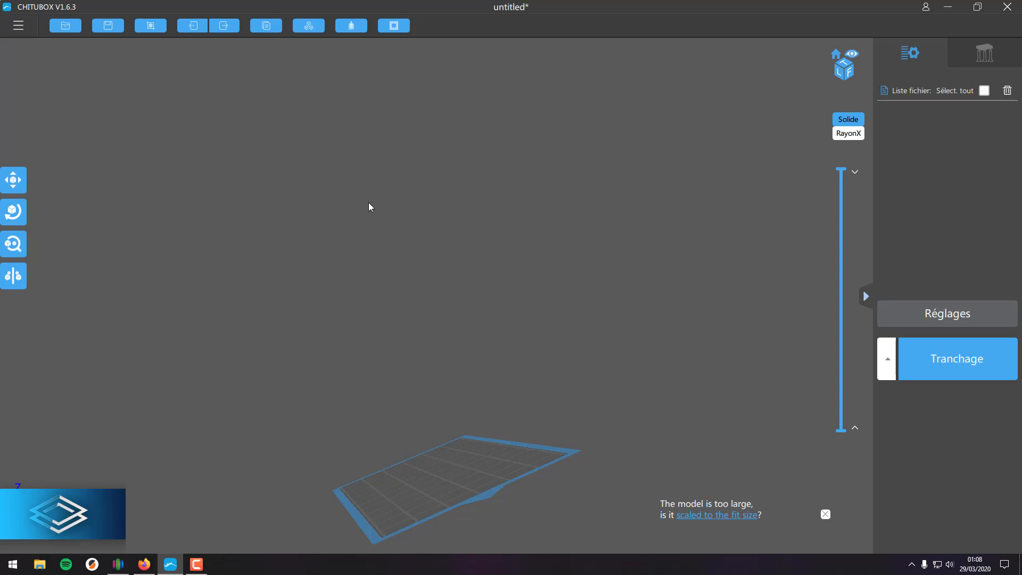
Step: Open the human-brain-1 STL model from the Téléchargements folder
{"action": "left_click", "coordinate": [64, 25]}
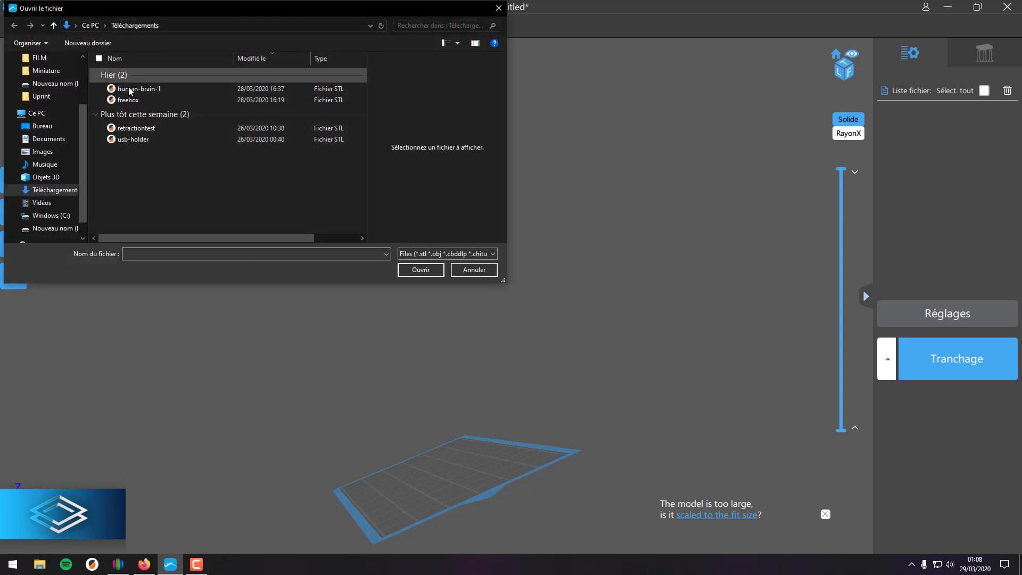
{"action": "left_click", "coordinate": [131, 89]}
{"action": "left_click", "coordinate": [414, 271]}
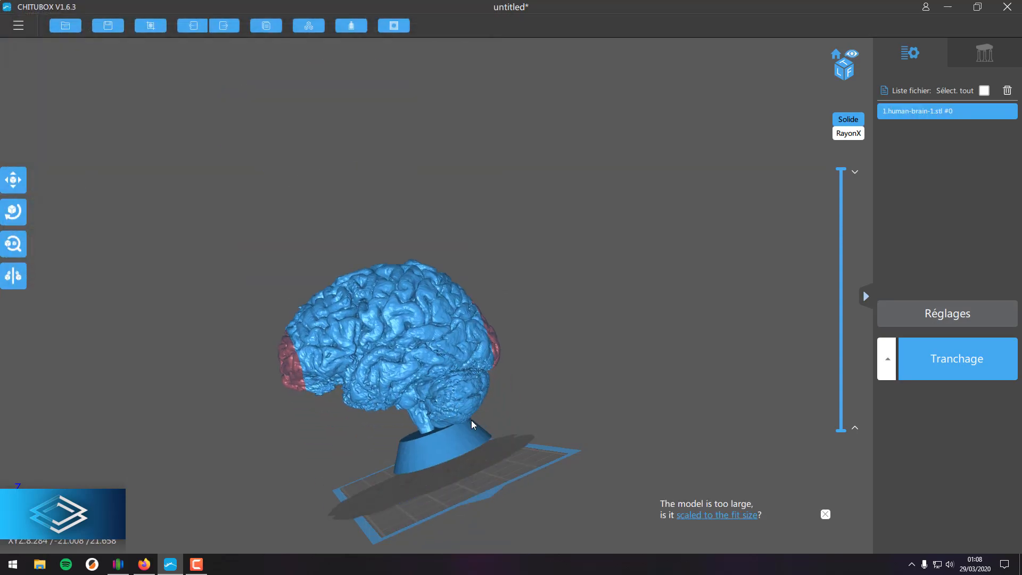
Step: Scale the brain model down uniformly to a Z size of 54.21 mm so it fits within the build plate
{"action": "left_click", "coordinate": [21, 244]}
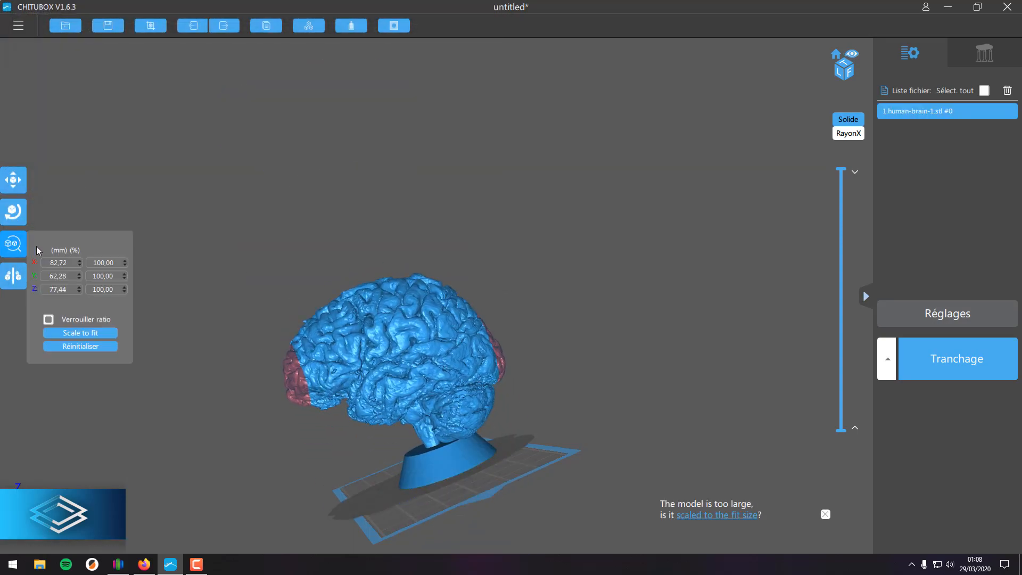
{"action": "left_click", "coordinate": [125, 278]}
{"action": "left_click", "coordinate": [125, 278]}
{"action": "left_click", "coordinate": [124, 278]}
{"action": "left_click", "coordinate": [125, 278]}
{"action": "left_click", "coordinate": [125, 278]}
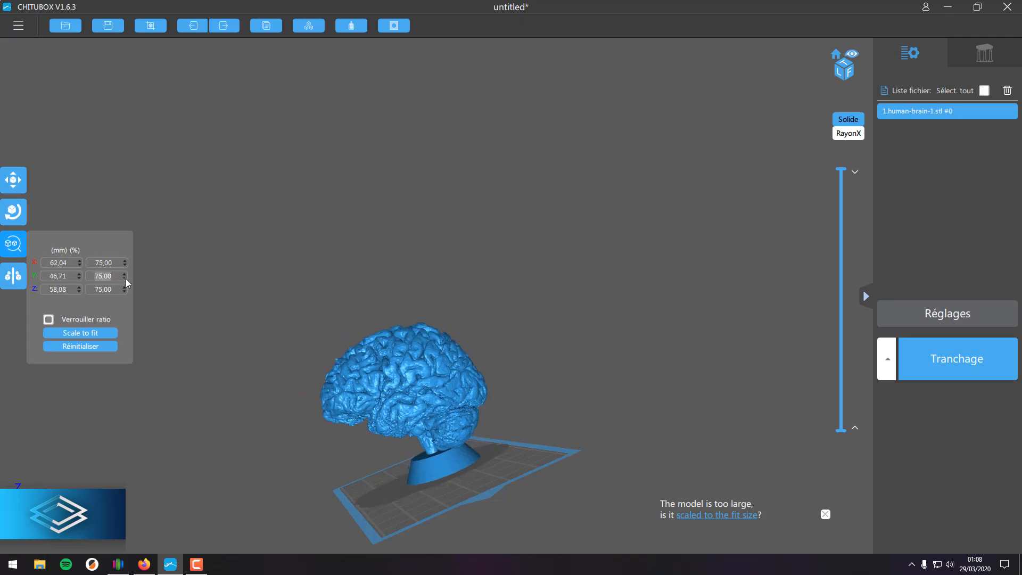
{"action": "left_click", "coordinate": [124, 278]}
Step: Move the brain model across the build plate to about X -1.75, Y -14.55
{"action": "left_click", "coordinate": [436, 336]}
{"action": "left_click_drag", "start_coordinate": [436, 339], "coordinate": [486, 507]}
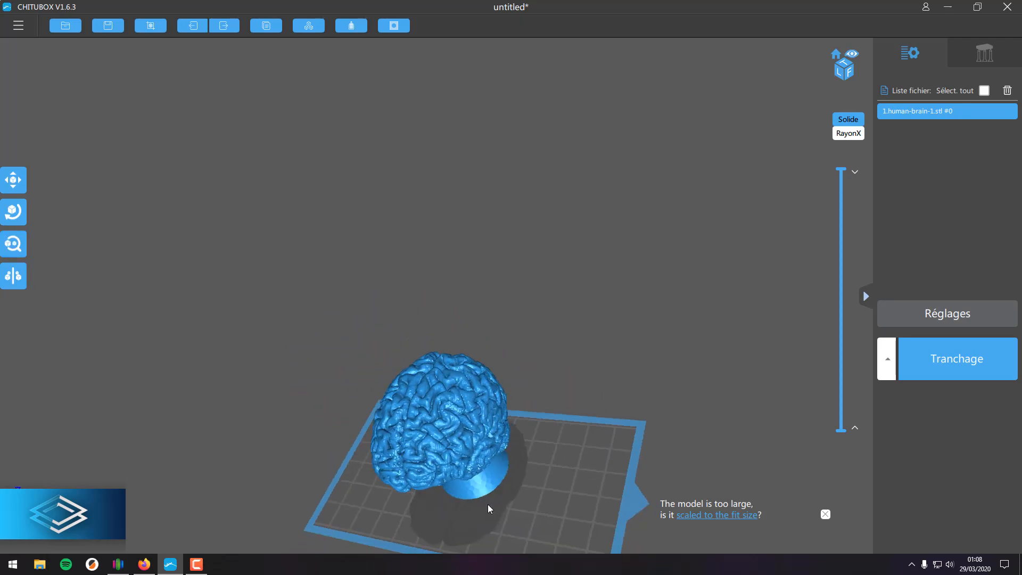
{"action": "left_click", "coordinate": [13, 211]}
{"action": "left_click", "coordinate": [13, 179]}
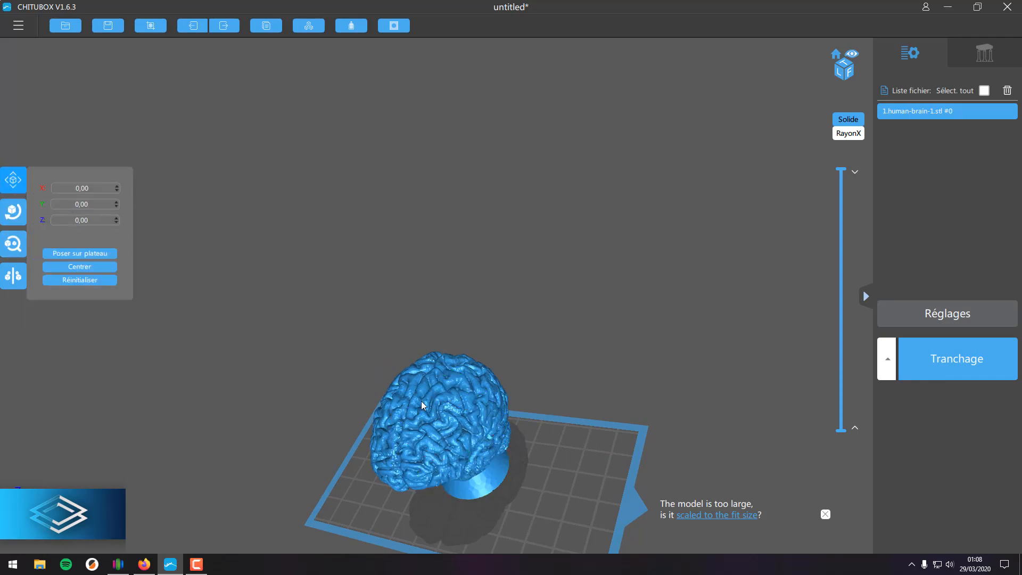
{"action": "mouse_move", "coordinate": [477, 445]}
{"action": "left_mouse_down"}
{"action": "mouse_move", "coordinate": [520, 447]}
{"action": "mouse_move", "coordinate": [468, 442]}
{"action": "mouse_move", "coordinate": [476, 449]}
{"action": "left_mouse_up"}
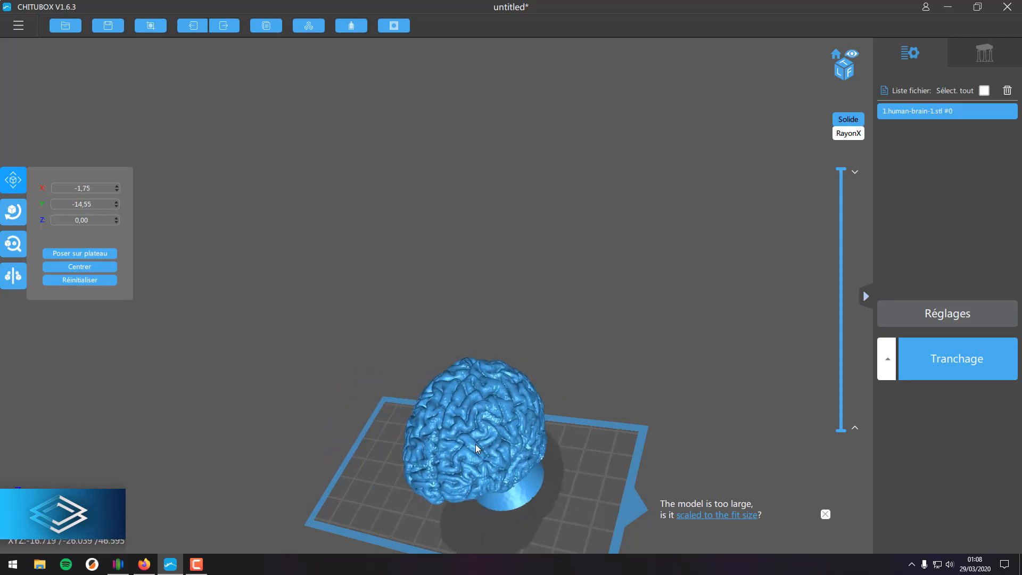
Step: Rotate the brain model about -98° around the Z axis
{"action": "left_click", "coordinate": [20, 218]}
{"action": "left_click", "coordinate": [604, 446]}
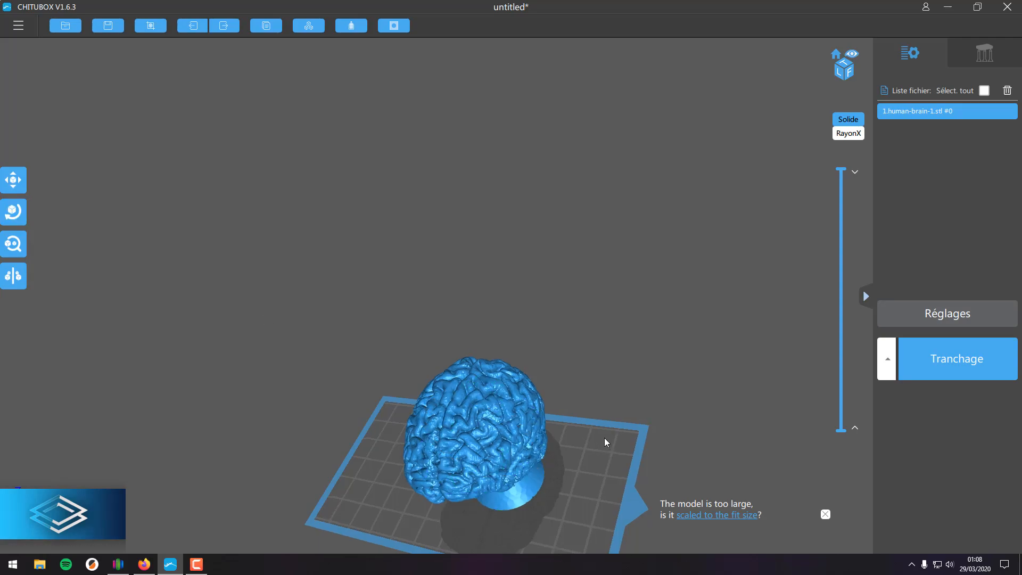
{"action": "middle_click_drag", "start_coordinate": [604, 443], "coordinate": [604, 427]}
{"action": "left_click", "coordinate": [17, 212]}
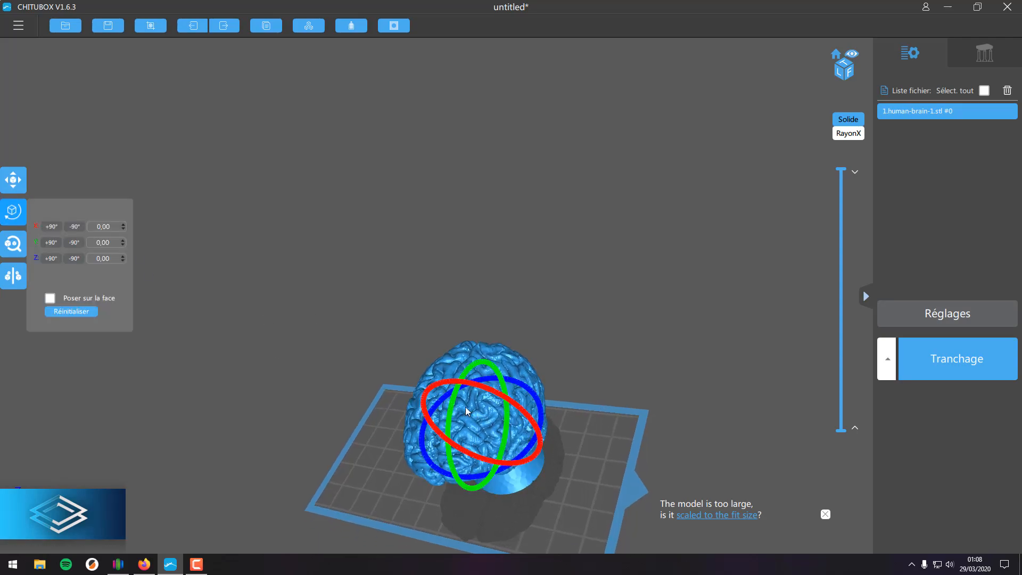
{"action": "left_click_drag", "start_coordinate": [447, 455], "coordinate": [451, 448]}
{"action": "left_click_drag", "start_coordinate": [598, 515], "coordinate": [609, 463]}
{"action": "left_click", "coordinate": [519, 383]}
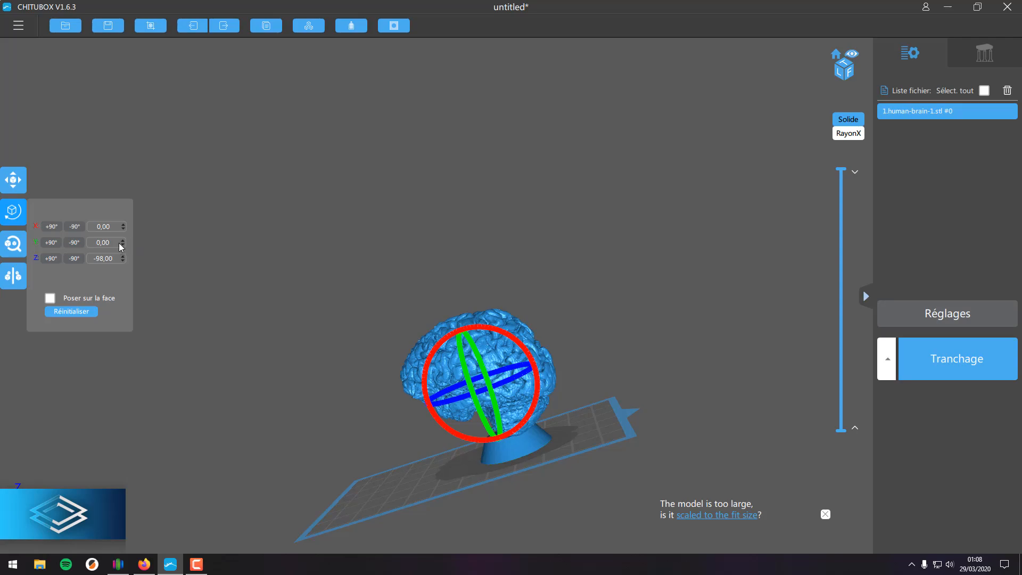
Step: Try enlarging the brain model uniformly to 160% and check it against the build plate
{"action": "left_click", "coordinate": [13, 244]}
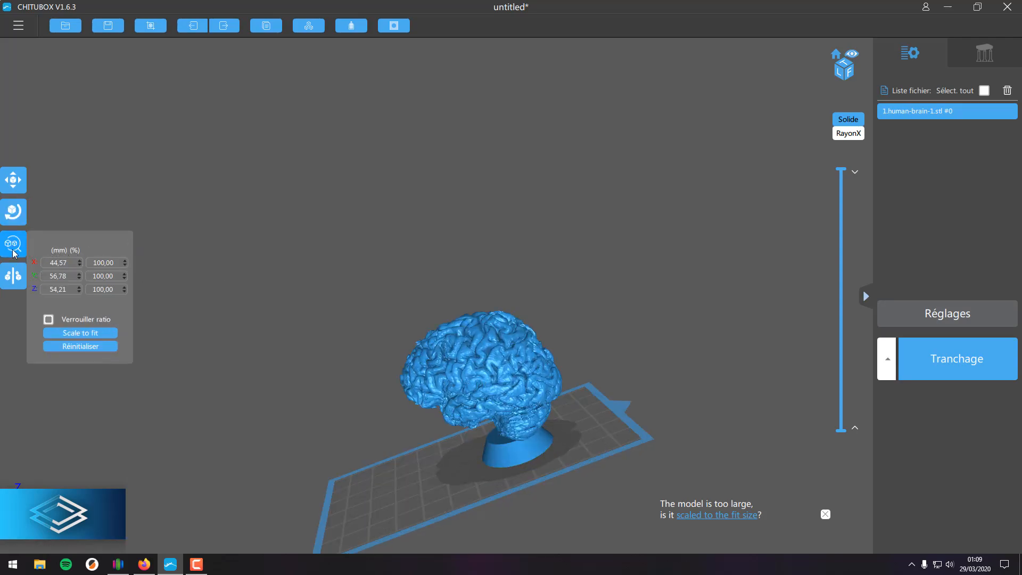
{"action": "left_click", "coordinate": [125, 266]}
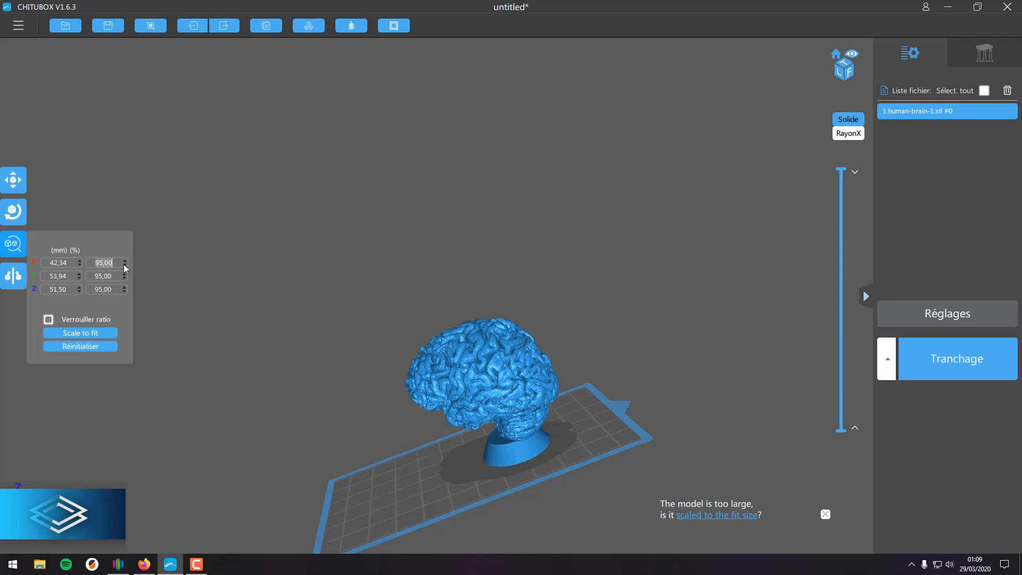
{"action": "scroll", "coordinate": [124, 264], "scroll_direction": "up", "scroll_amount": 11}
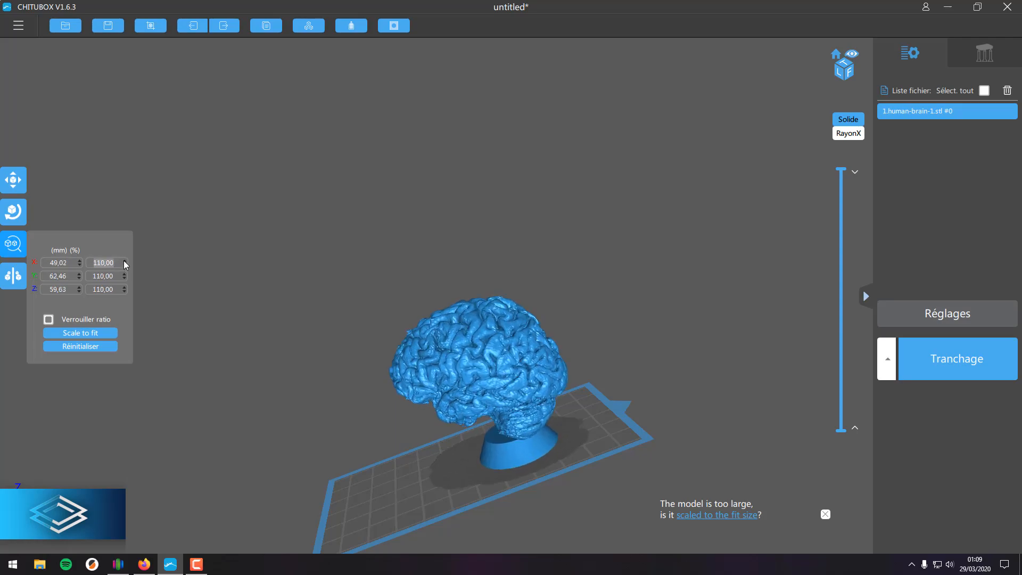
{"action": "scroll", "coordinate": [126, 264], "scroll_direction": "up", "scroll_amount": 2}
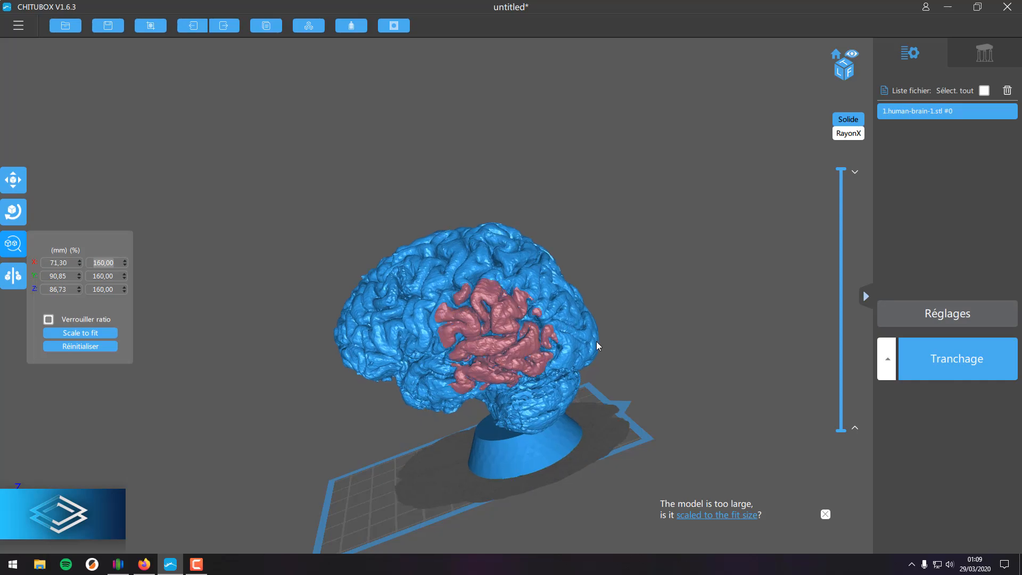
{"action": "left_click", "coordinate": [404, 444]}
{"action": "left_click_drag", "start_coordinate": [404, 445], "coordinate": [687, 553]}
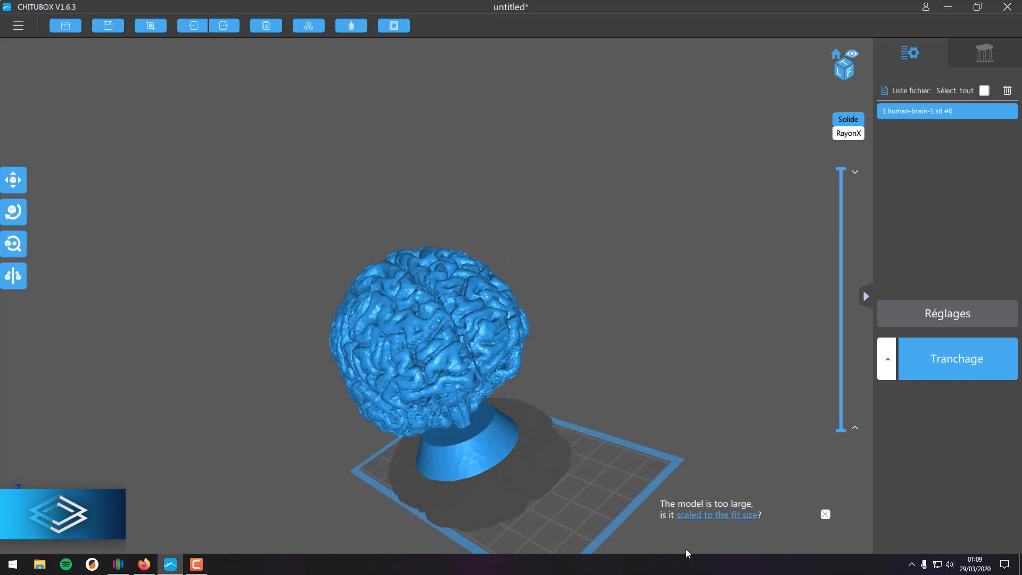
Step: Apply the suggested scaling of the brain model to the fit size and check it on the build plate
{"action": "left_click", "coordinate": [703, 515]}
{"action": "left_click_drag", "start_coordinate": [701, 516], "coordinate": [533, 485]}
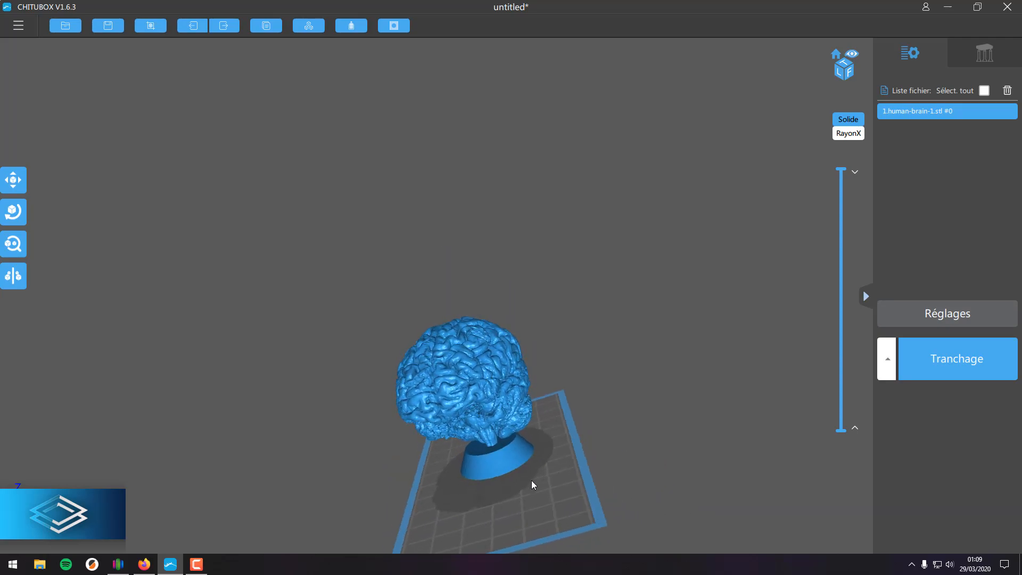
{"action": "left_click", "coordinate": [13, 282]}
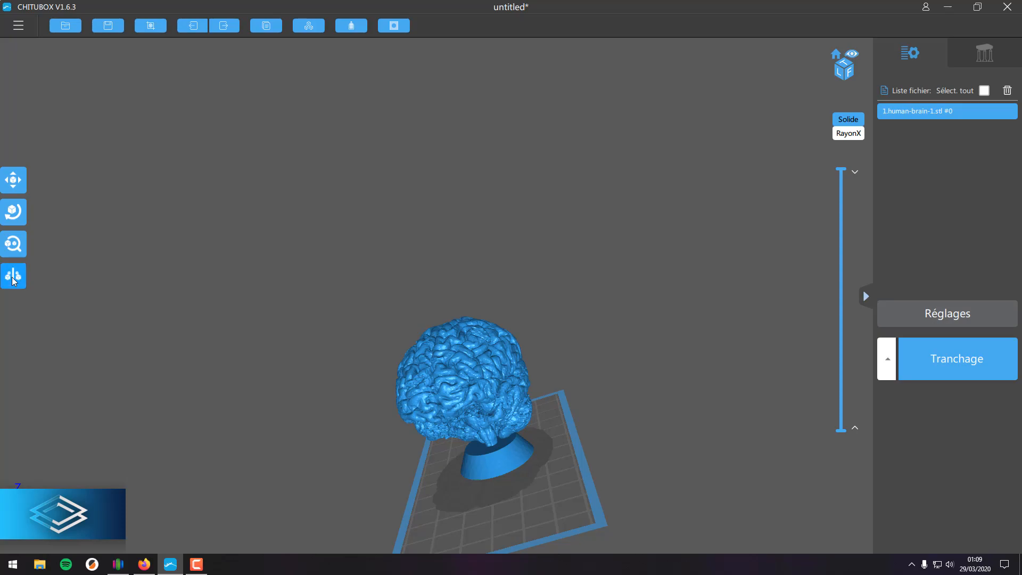
{"action": "key", "text": "Escape"}
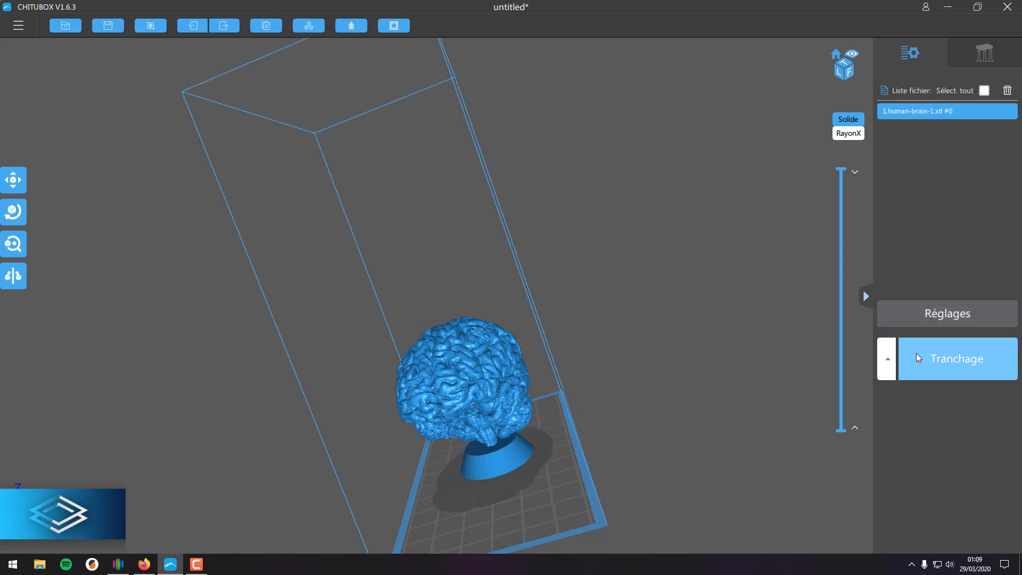
Step: Add a new printer to the slicer settings using the ELEGOO MARS machine preset
{"action": "left_click", "coordinate": [908, 318]}
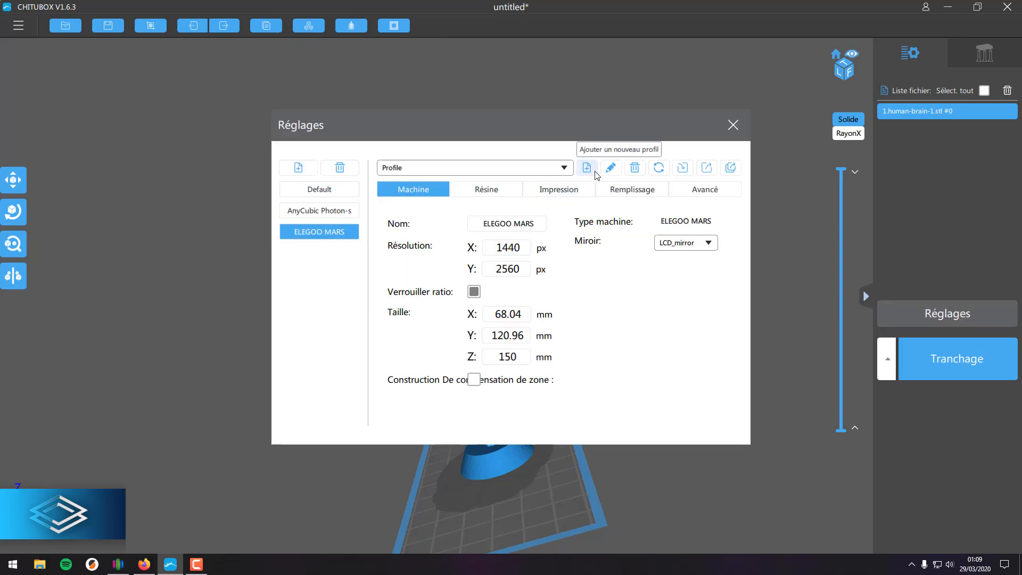
{"action": "left_click", "coordinate": [300, 169]}
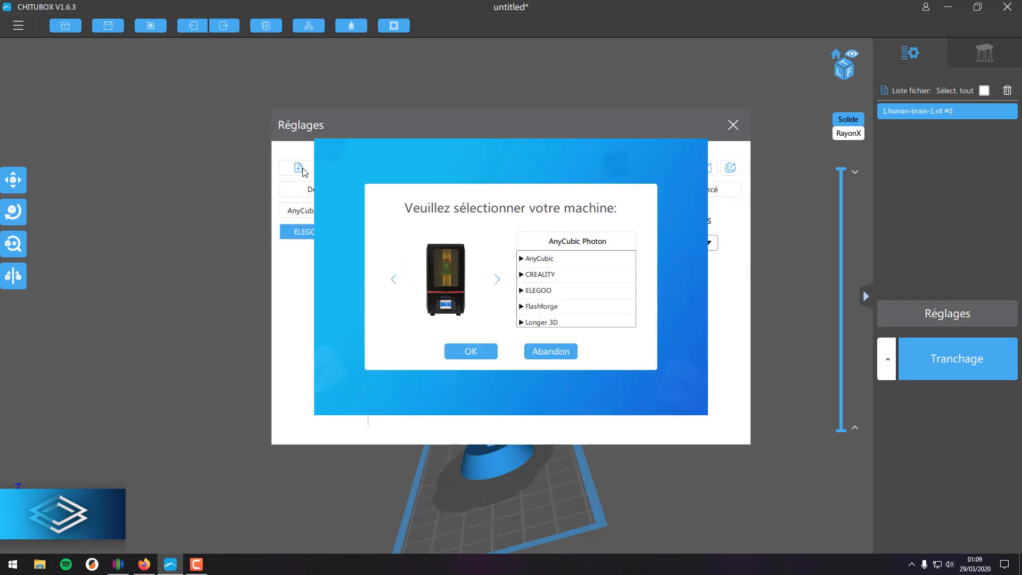
{"action": "left_click", "coordinate": [547, 294]}
{"action": "scroll", "coordinate": [569, 283], "scroll_direction": "down", "scroll_amount": 1}
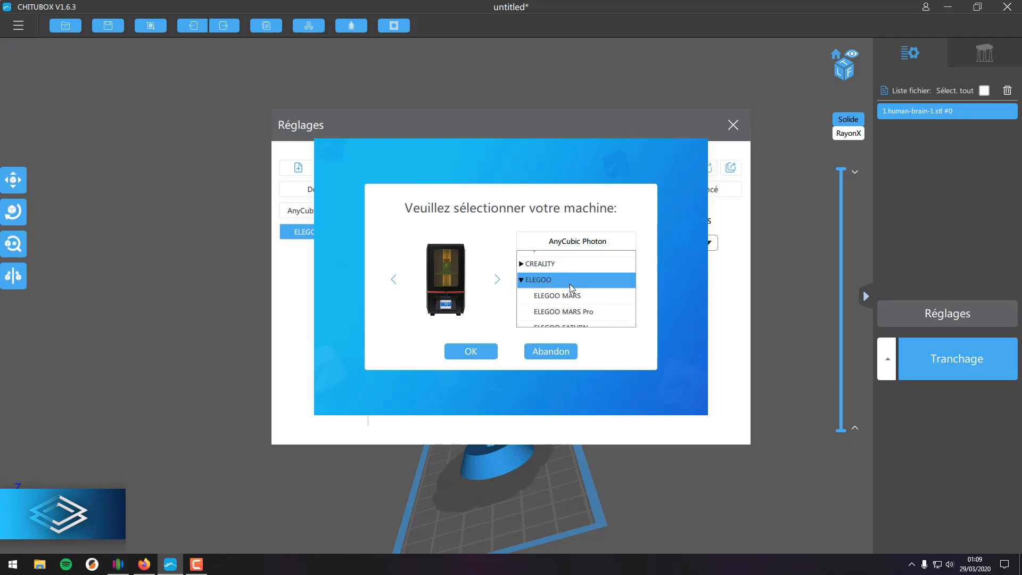
{"action": "left_click", "coordinate": [554, 296]}
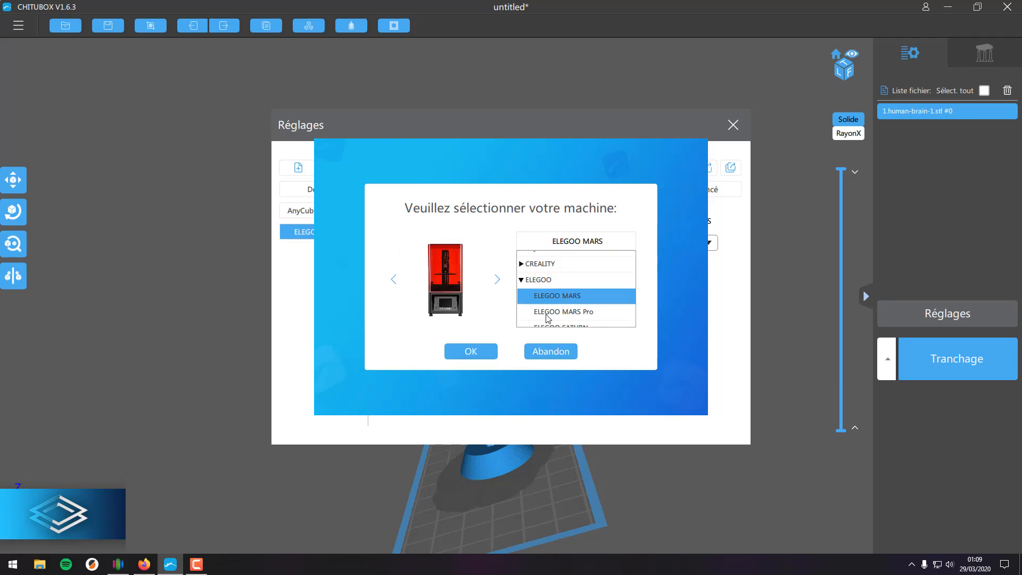
{"action": "left_click", "coordinate": [483, 350]}
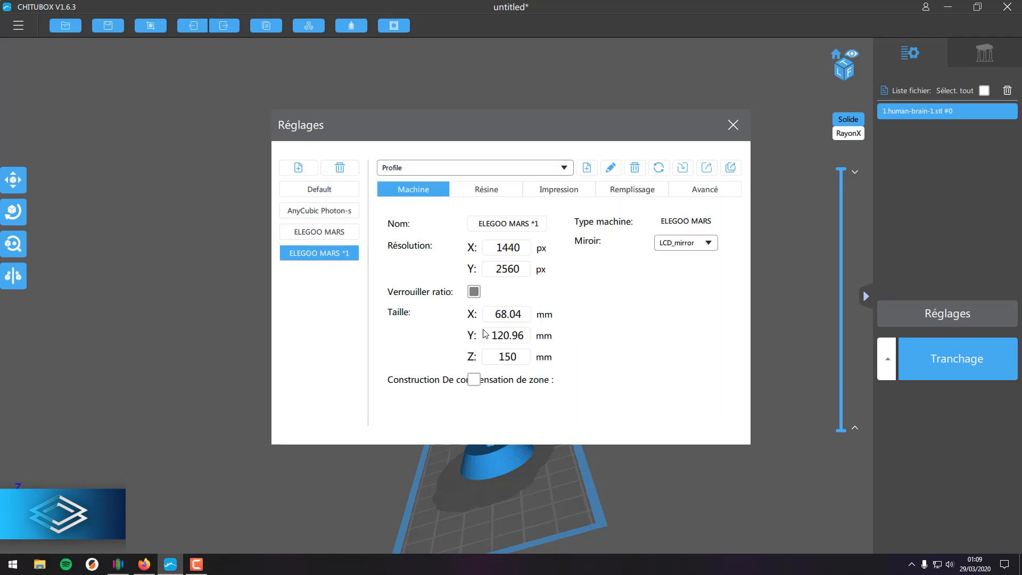
Step: Set the resin cost of the new ELEGOO MARS profile to 50 $/L
{"action": "left_click", "coordinate": [463, 195]}
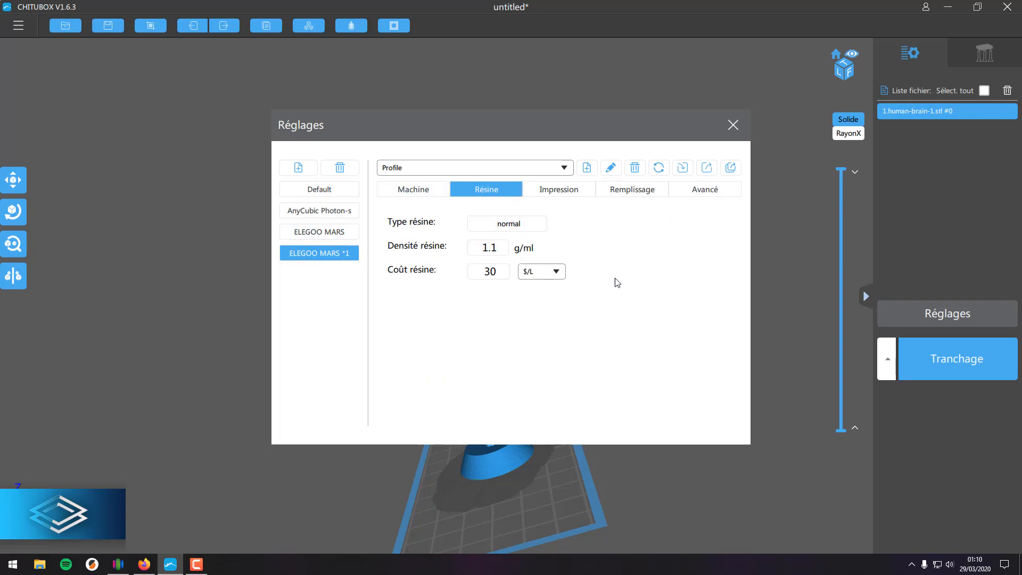
{"action": "double_click", "coordinate": [488, 271]}
{"action": "type", "text": "50"}
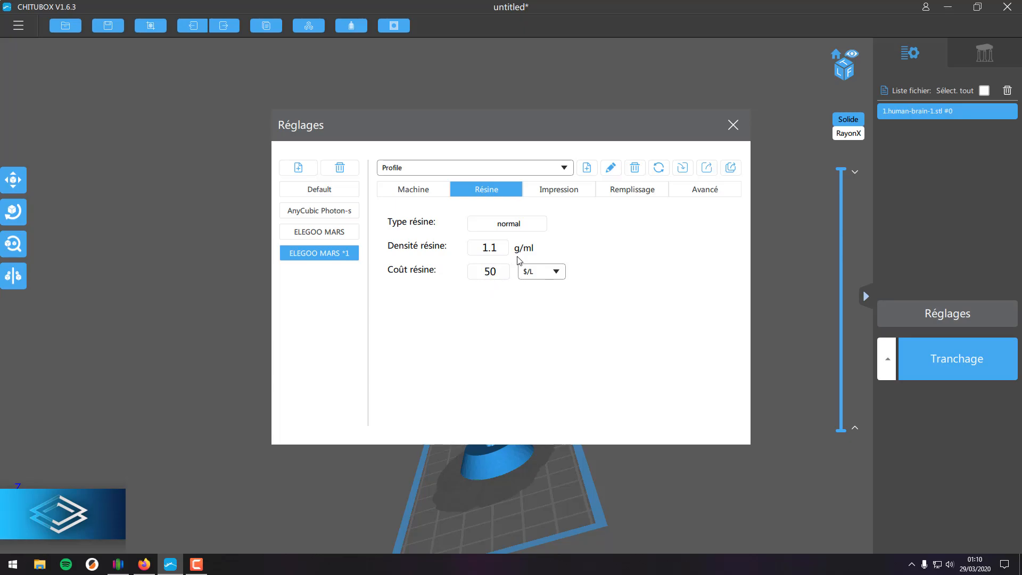
Step: Set the base exposure time in the print parameters to 75 s
{"action": "left_click", "coordinate": [563, 195]}
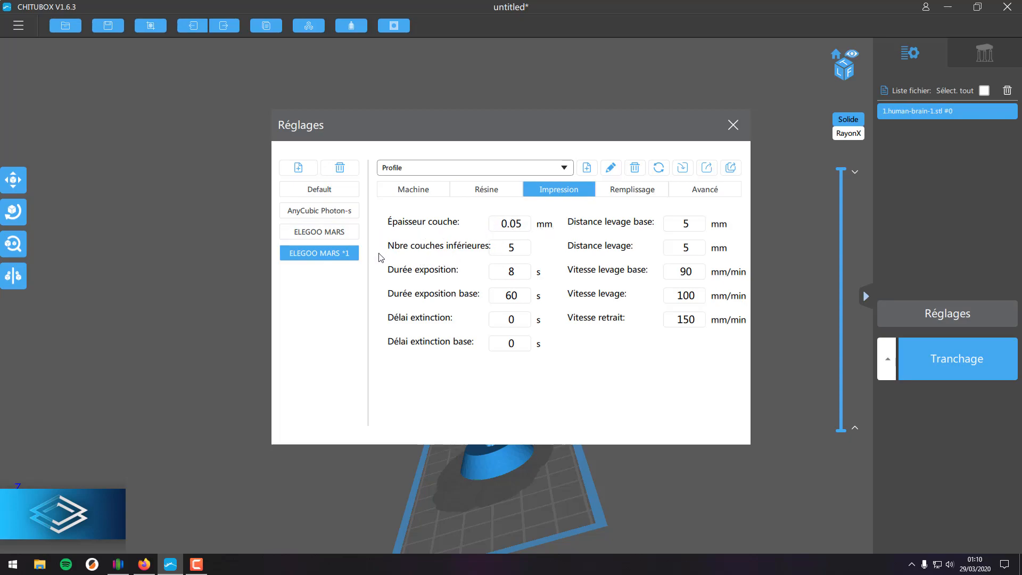
{"action": "left_click", "coordinate": [526, 248]}
{"action": "double_click", "coordinate": [517, 300]}
{"action": "type", "text": "75"}
Step: Check the profile's infill structure and anti-aliasing options, and close the printer settings
{"action": "left_click", "coordinate": [608, 197]}
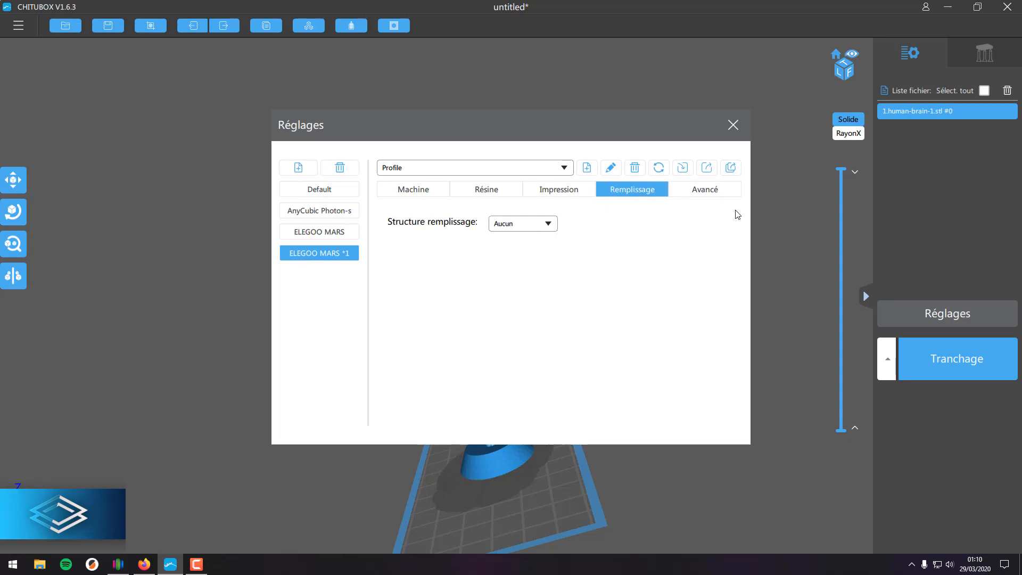
{"action": "left_click", "coordinate": [699, 187]}
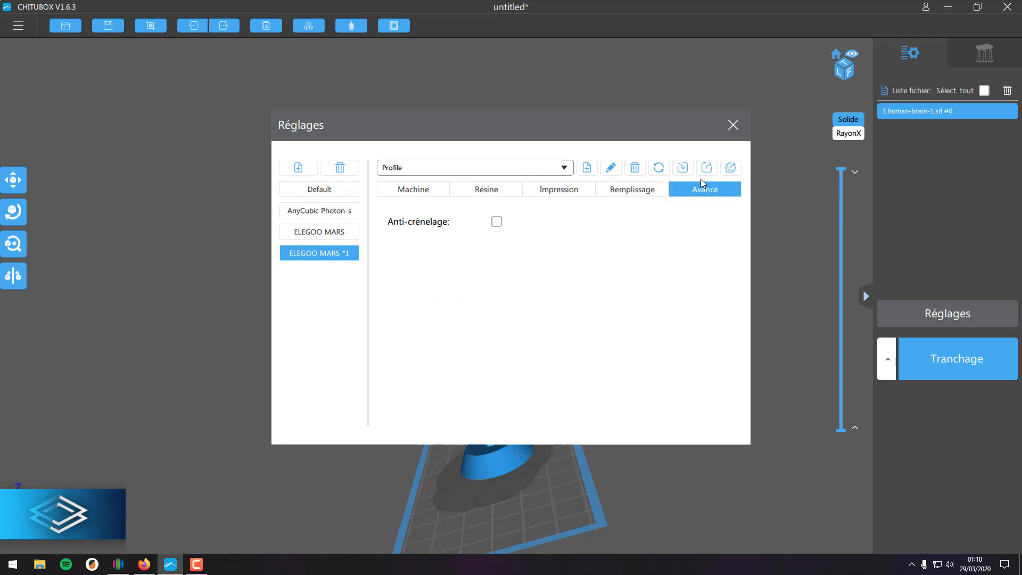
{"action": "left_click", "coordinate": [733, 127]}
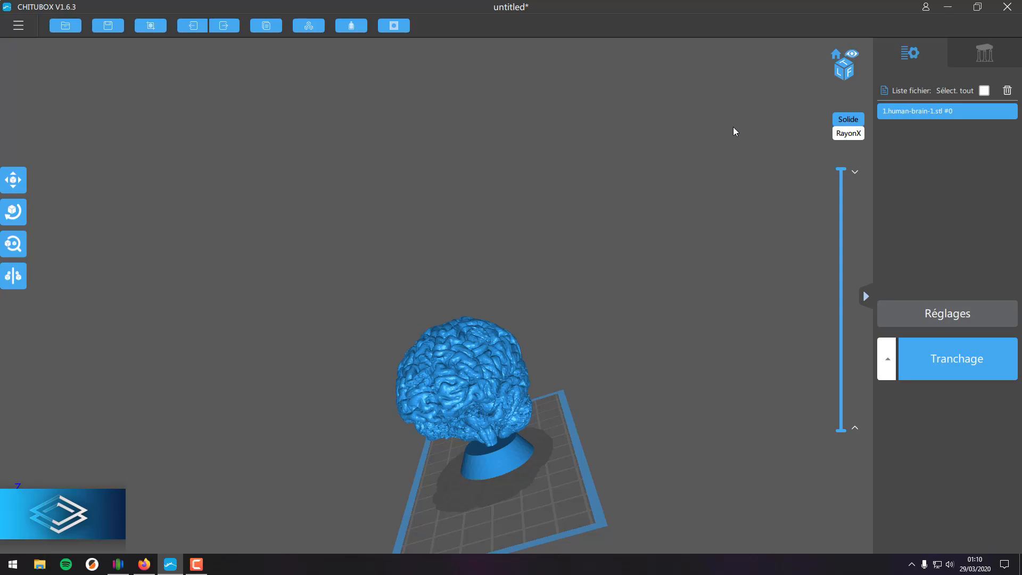
Step: Review the middle and raft support settings and inspect the brain's underside above the build plate
{"action": "left_click", "coordinate": [973, 55]}
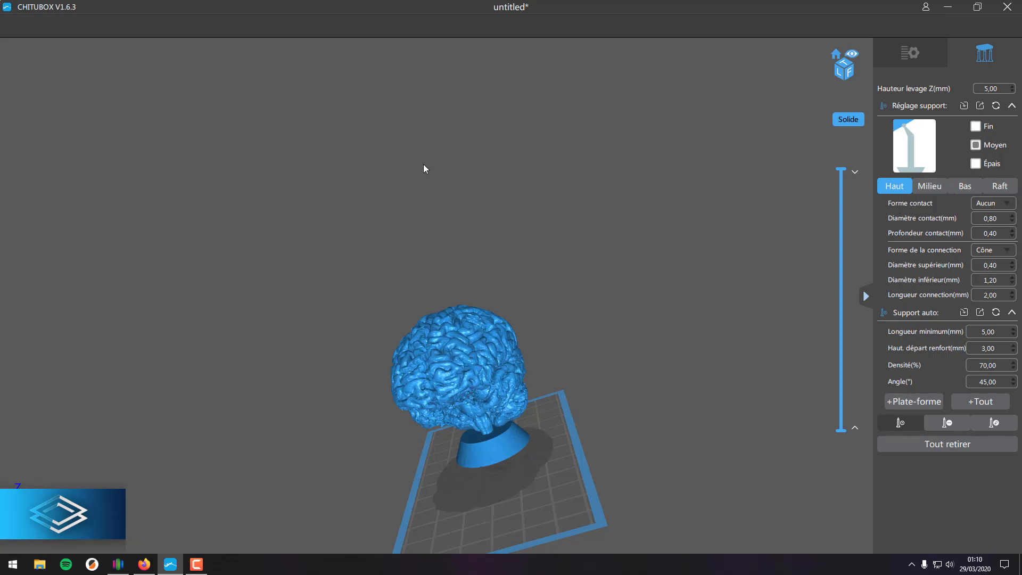
{"action": "left_click", "coordinate": [930, 186]}
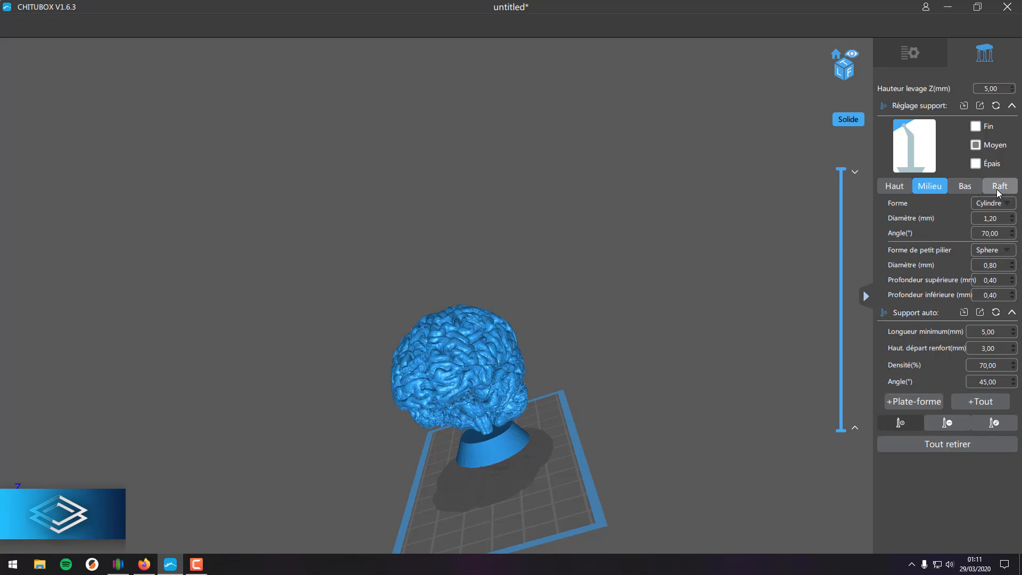
{"action": "left_click_drag", "start_coordinate": [633, 438], "coordinate": [703, 401]}
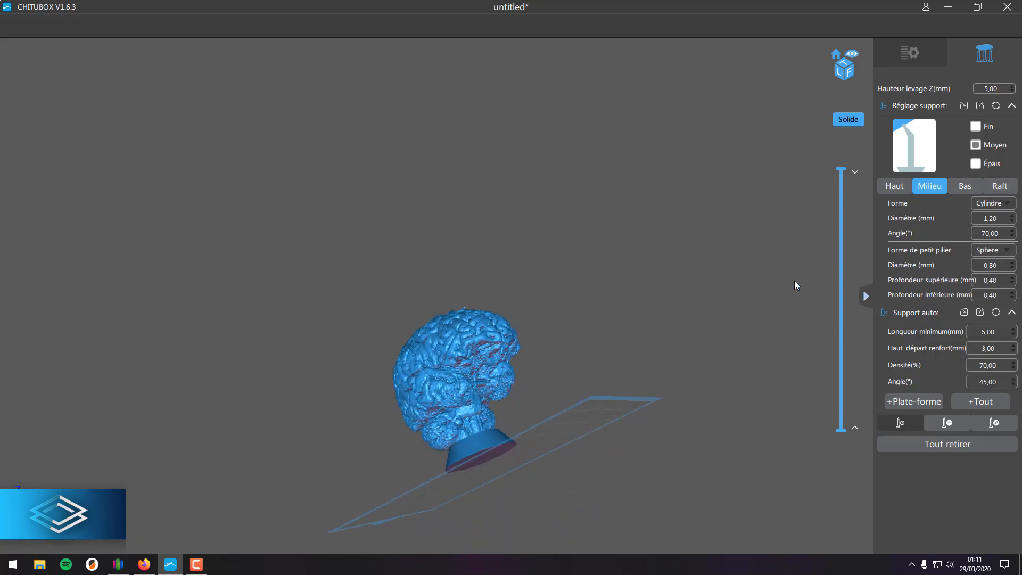
{"action": "mouse_move", "coordinate": [689, 367]}
{"action": "left_mouse_down"}
{"action": "mouse_move", "coordinate": [677, 413]}
{"action": "mouse_move", "coordinate": [682, 360]}
{"action": "left_mouse_up"}
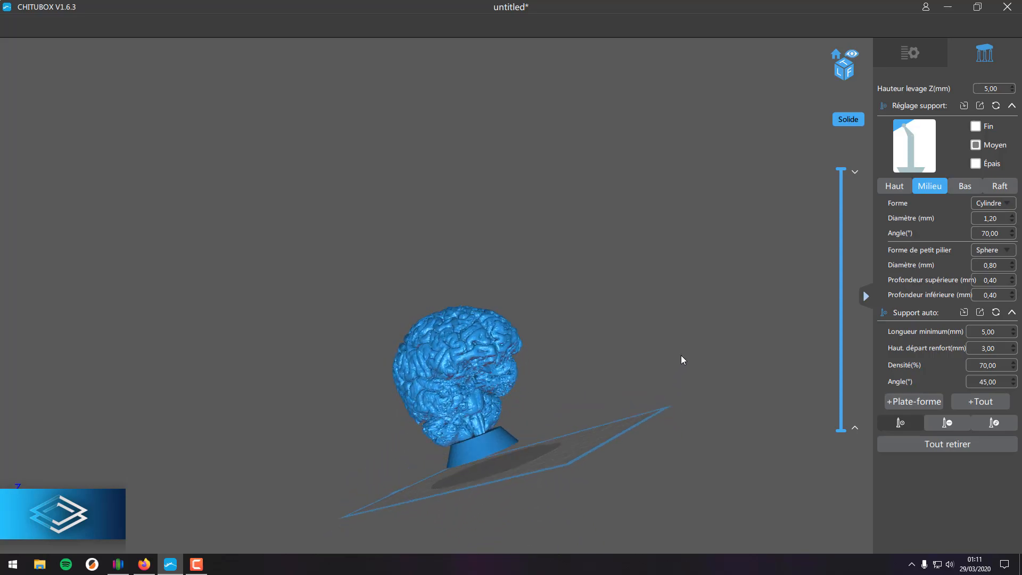
{"action": "left_click_drag", "start_coordinate": [452, 480], "coordinate": [485, 489]}
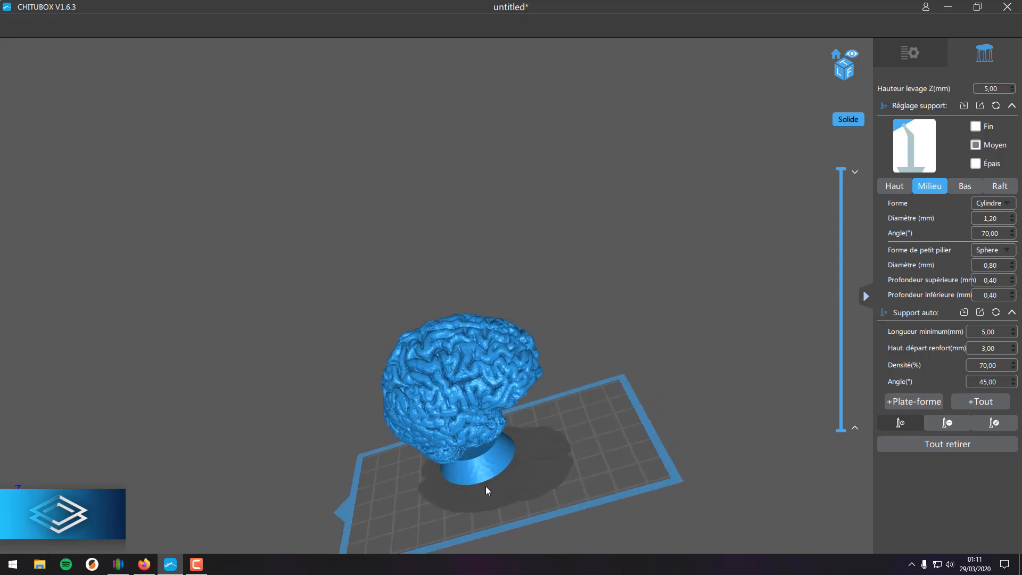
{"action": "left_click", "coordinate": [996, 185]}
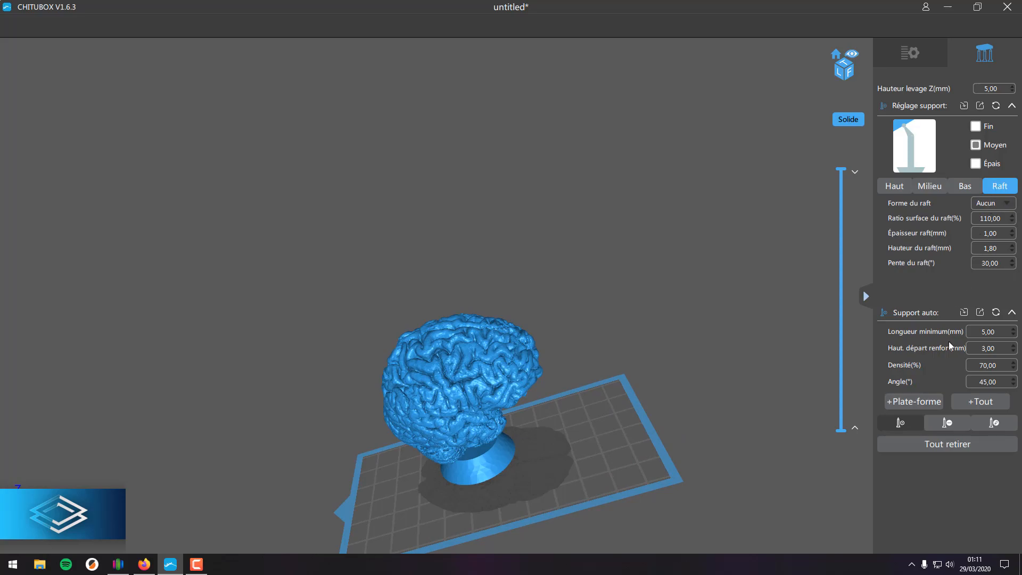
Step: Generate automatic platform supports under the solid brain model
{"action": "left_click", "coordinate": [912, 407]}
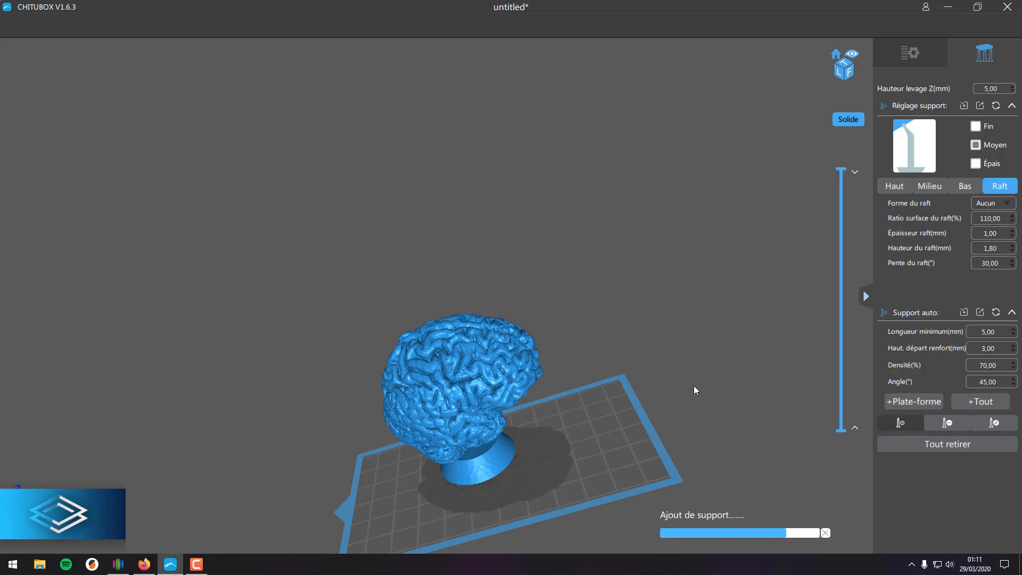
{"action": "left_click_drag", "start_coordinate": [678, 416], "coordinate": [674, 370]}
{"action": "left_click_drag", "start_coordinate": [788, 297], "coordinate": [901, 274]}
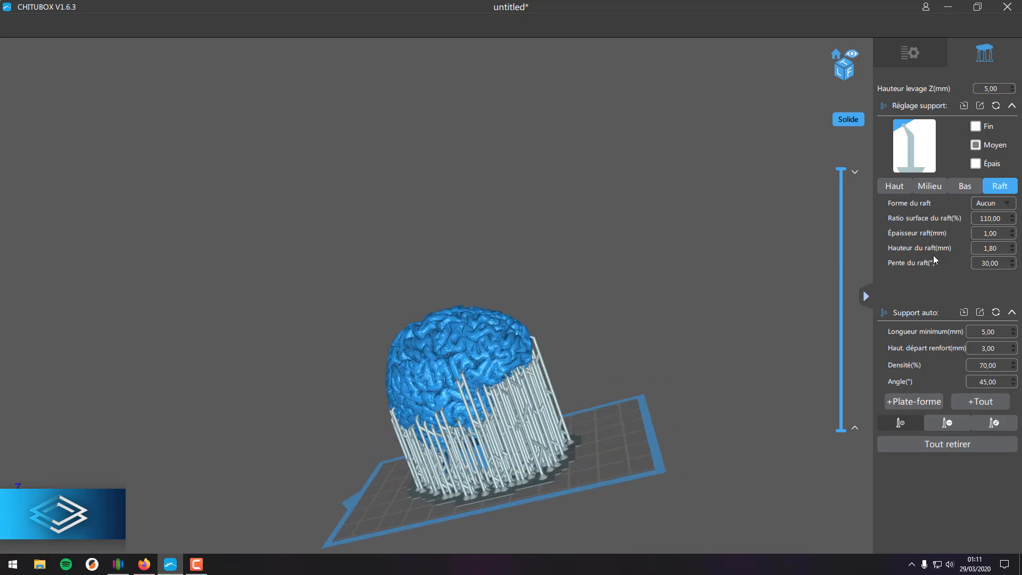
Step: Set the raft shape to Skate and regenerate the platform supports, accepting the removal of the existing ones
{"action": "left_click", "coordinate": [991, 206]}
{"action": "left_click", "coordinate": [947, 422]}
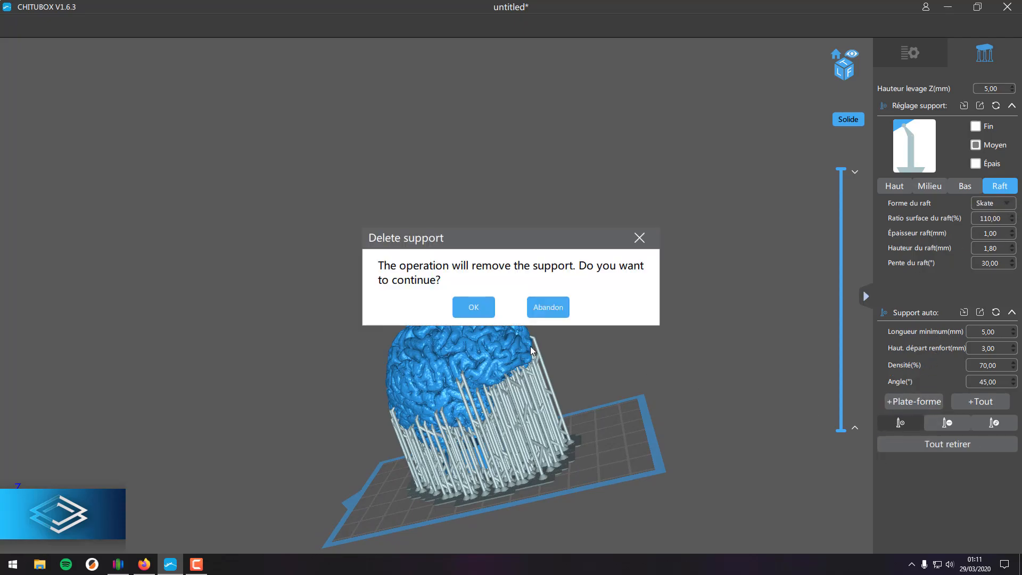
{"action": "left_click", "coordinate": [473, 307]}
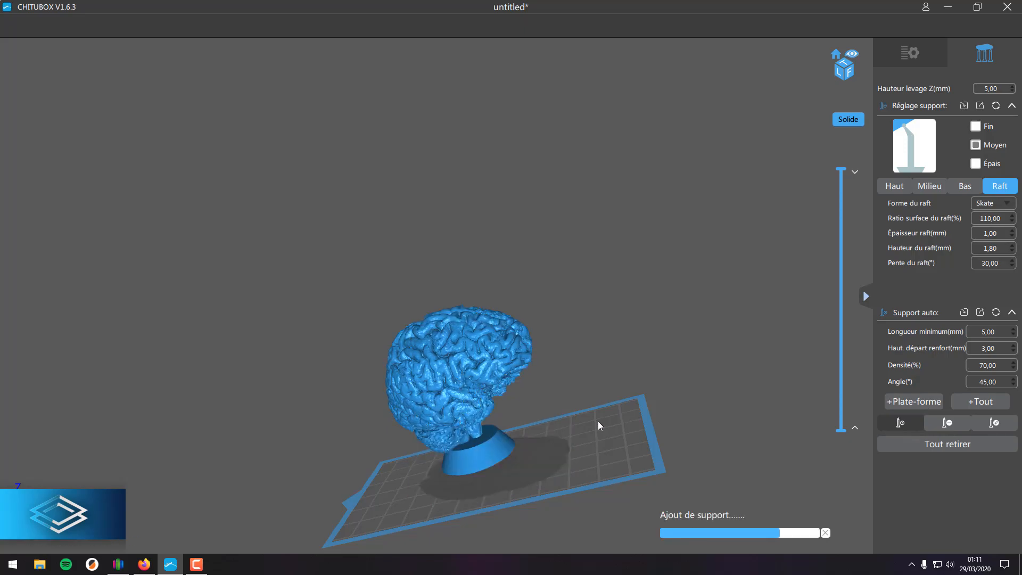
{"action": "left_click_drag", "start_coordinate": [596, 421], "coordinate": [530, 457]}
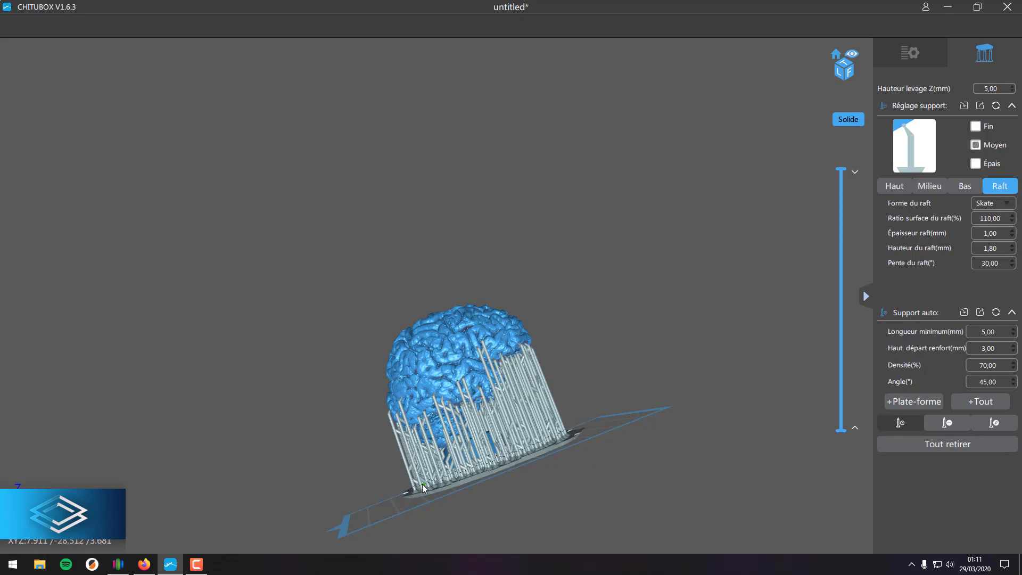
Step: Set the raft shape back to Aucun and remove all supports from the brain model
{"action": "left_click", "coordinate": [1005, 204]}
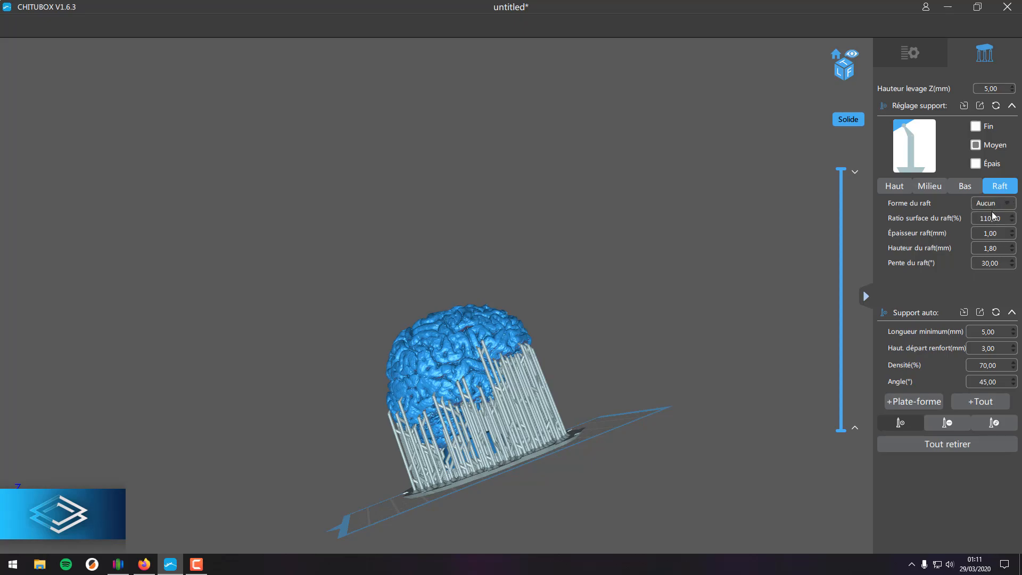
{"action": "left_click", "coordinate": [958, 183]}
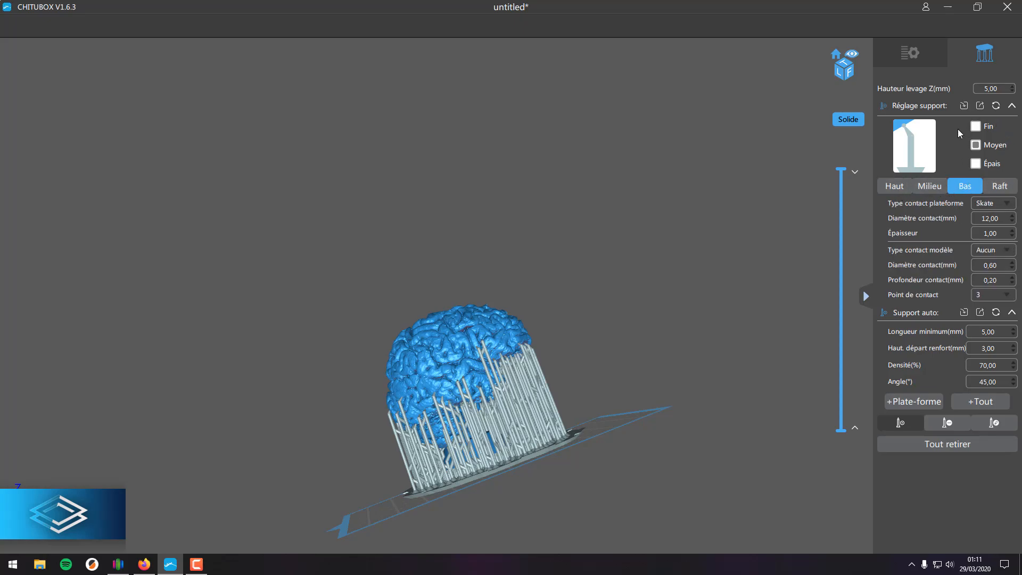
{"action": "left_click", "coordinate": [911, 56]}
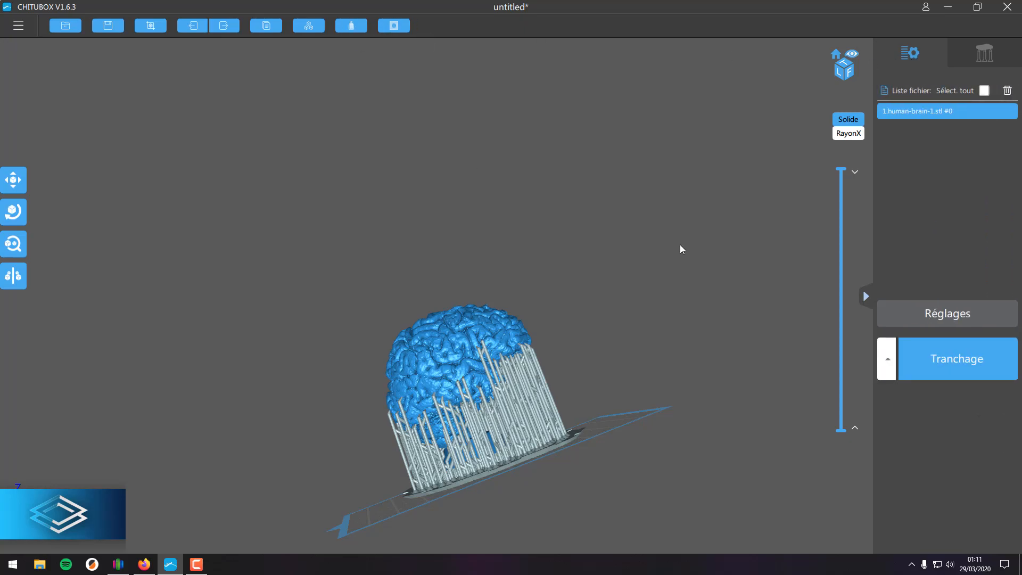
{"action": "left_click", "coordinate": [987, 51]}
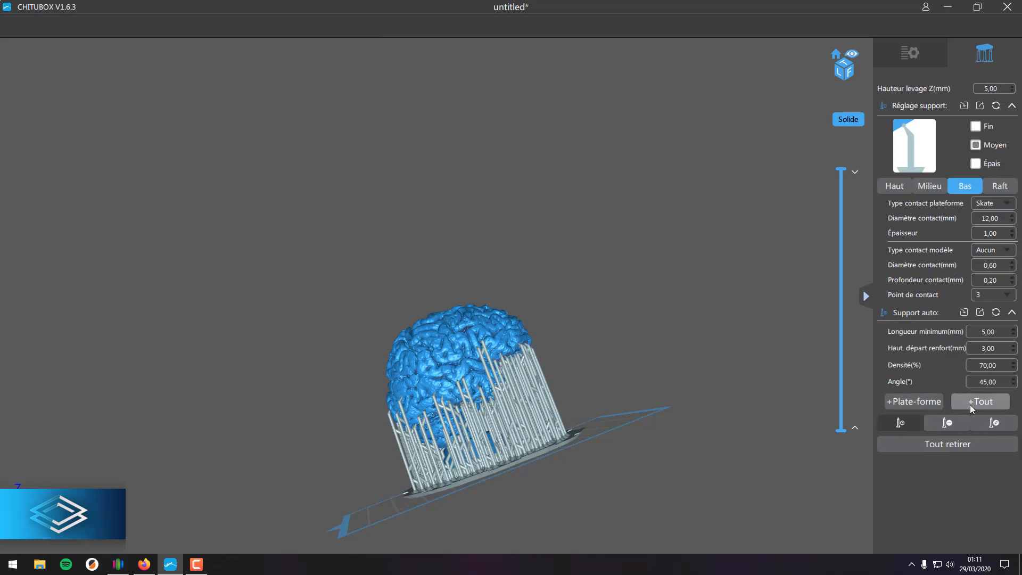
{"action": "left_click", "coordinate": [912, 447]}
{"action": "left_click", "coordinate": [467, 314]}
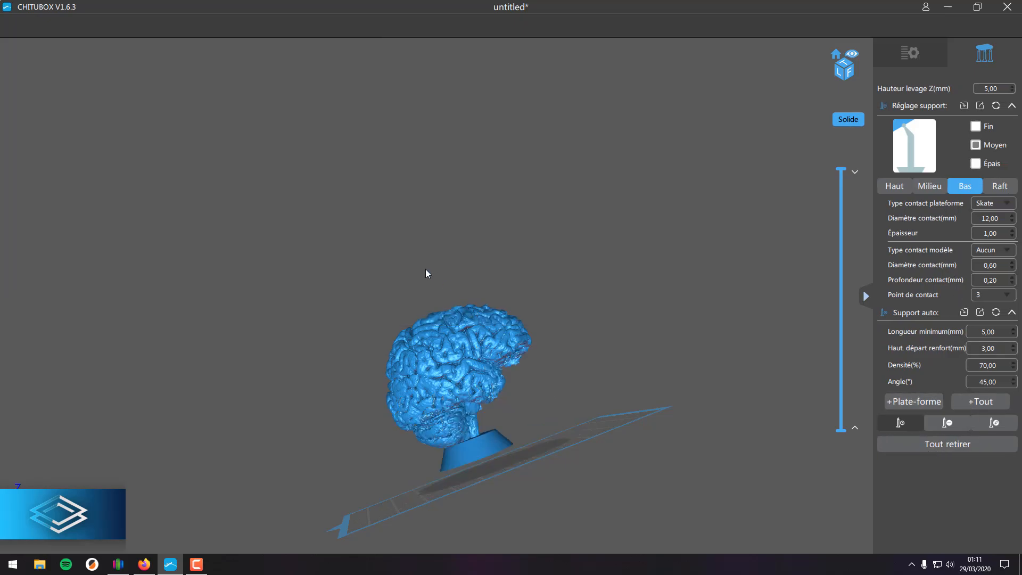
Step: Slice the solid brain without supports to check its resin volume, price and print time, and return to the model preparation view
{"action": "left_click", "coordinate": [902, 52]}
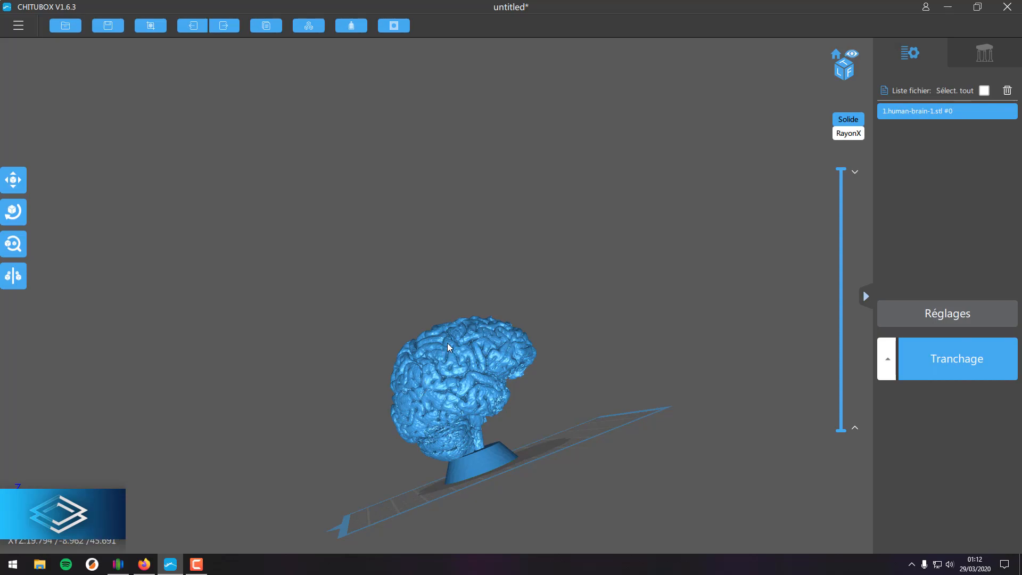
{"action": "left_click_drag", "start_coordinate": [476, 326], "coordinate": [458, 415]}
{"action": "left_click_drag", "start_coordinate": [560, 420], "coordinate": [634, 403]}
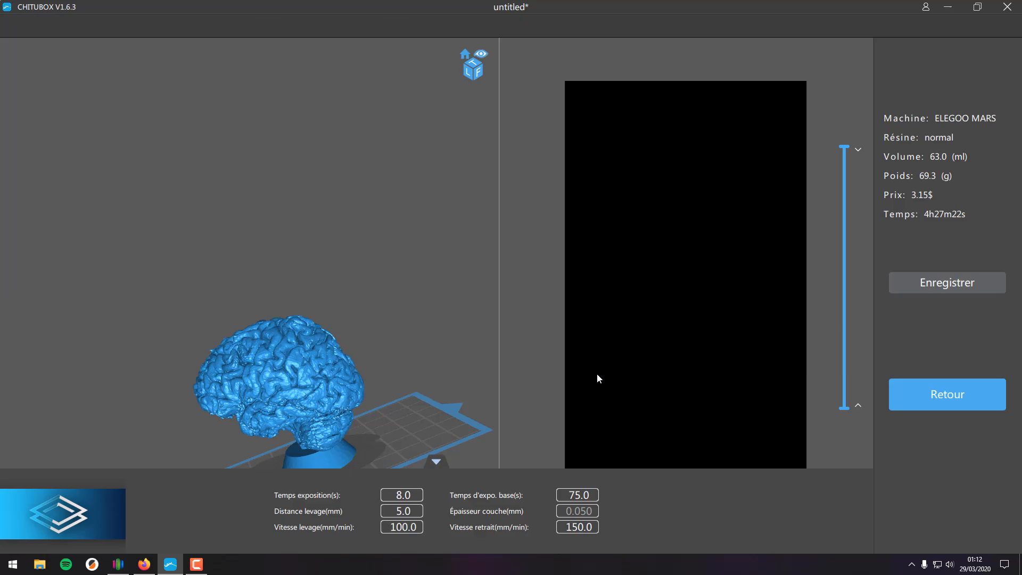
{"action": "left_click", "coordinate": [951, 386]}
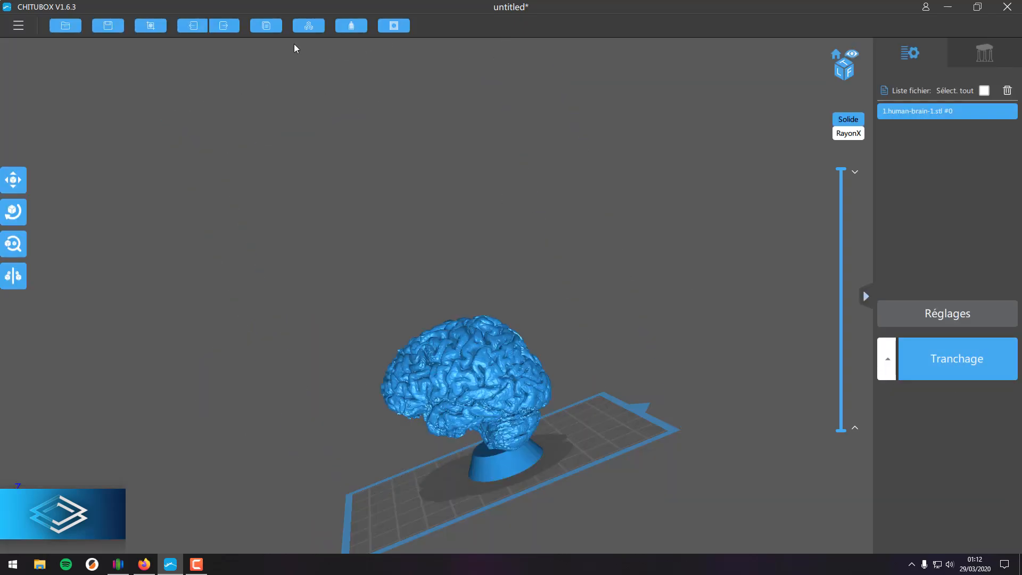
Step: Hollow the brain model inward with a 1.50 mm wall thickness and a precision of 0.30 %
{"action": "left_click", "coordinate": [344, 27]}
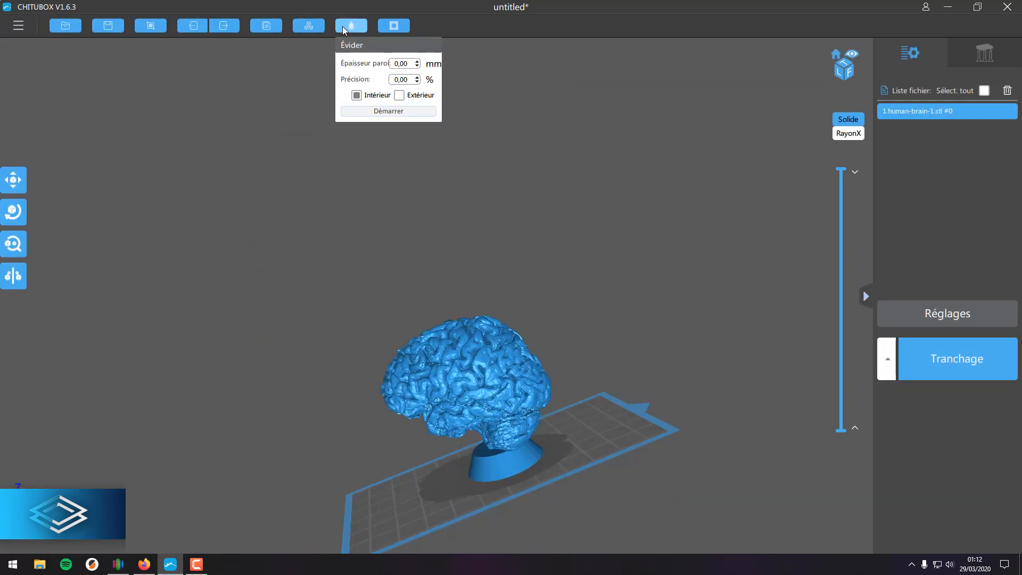
{"action": "left_click", "coordinate": [417, 61]}
{"action": "left_click", "coordinate": [417, 61]}
{"action": "left_click", "coordinate": [417, 61]}
{"action": "left_click", "coordinate": [417, 66]}
{"action": "left_click", "coordinate": [417, 66]}
{"action": "left_click", "coordinate": [417, 66]}
{"action": "left_click", "coordinate": [418, 78]}
{"action": "left_click", "coordinate": [417, 78]}
{"action": "left_click", "coordinate": [397, 111]}
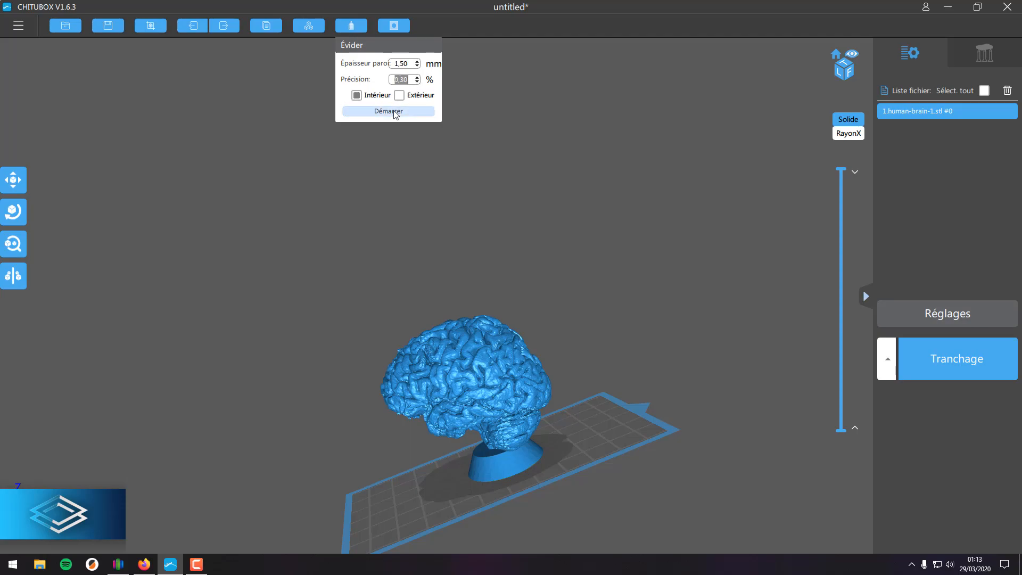
{"action": "left_click_drag", "start_coordinate": [514, 244], "coordinate": [664, 277]}
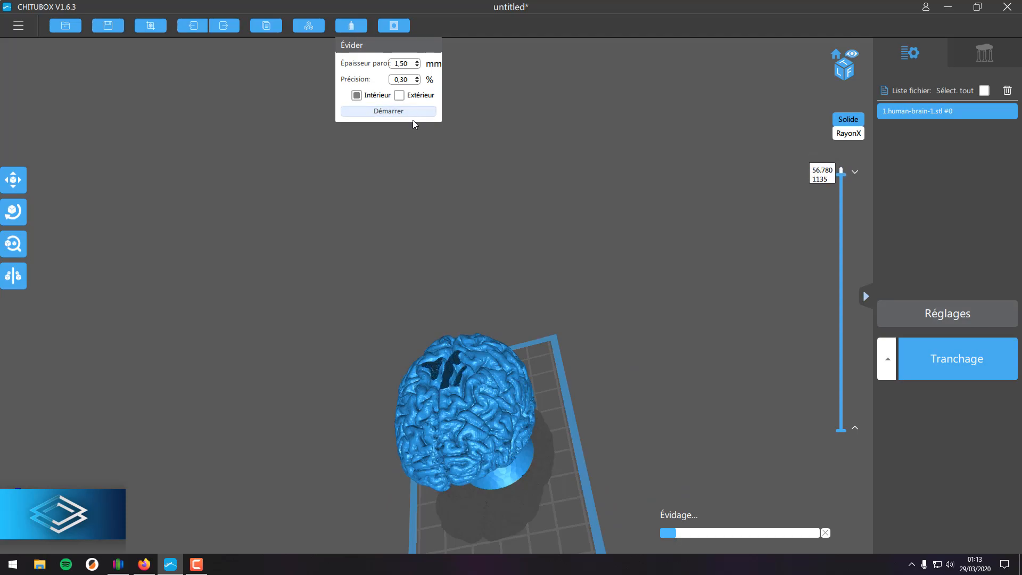
{"action": "left_click_drag", "start_coordinate": [529, 291], "coordinate": [611, 381]}
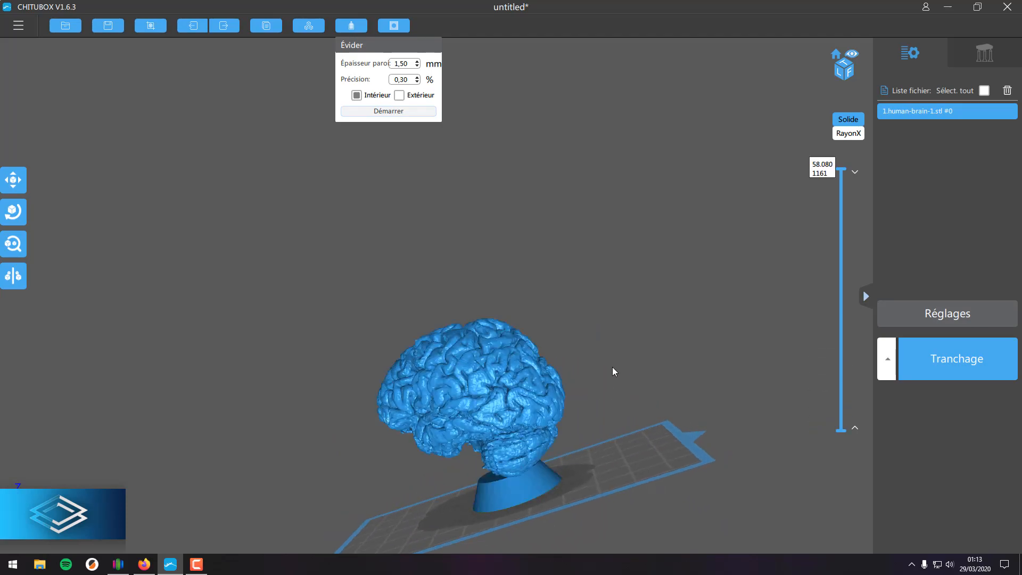
Step: Generate automatic platform supports under the hollowed brain with the current density setting
{"action": "left_click", "coordinate": [974, 57]}
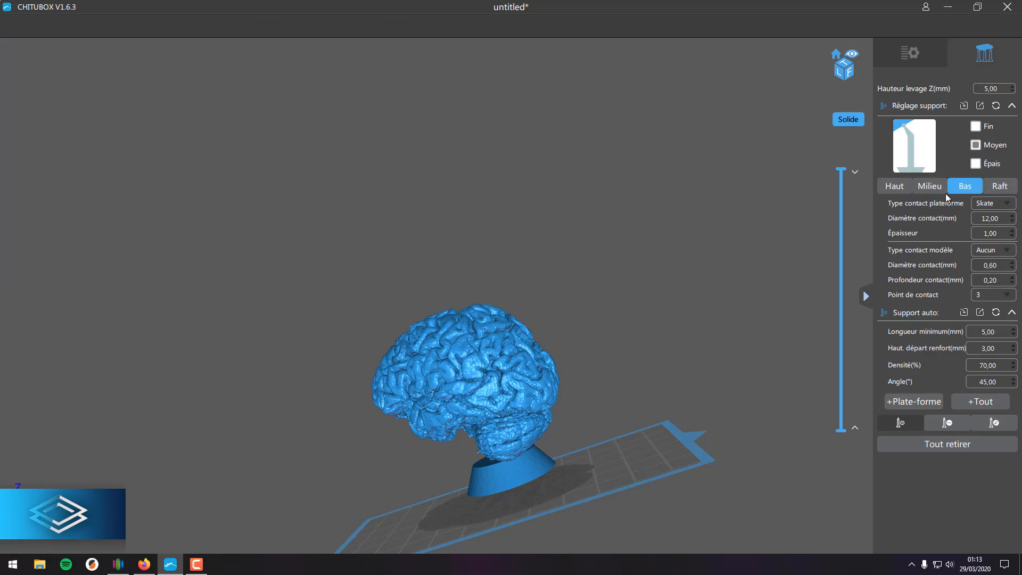
{"action": "left_click", "coordinate": [915, 400]}
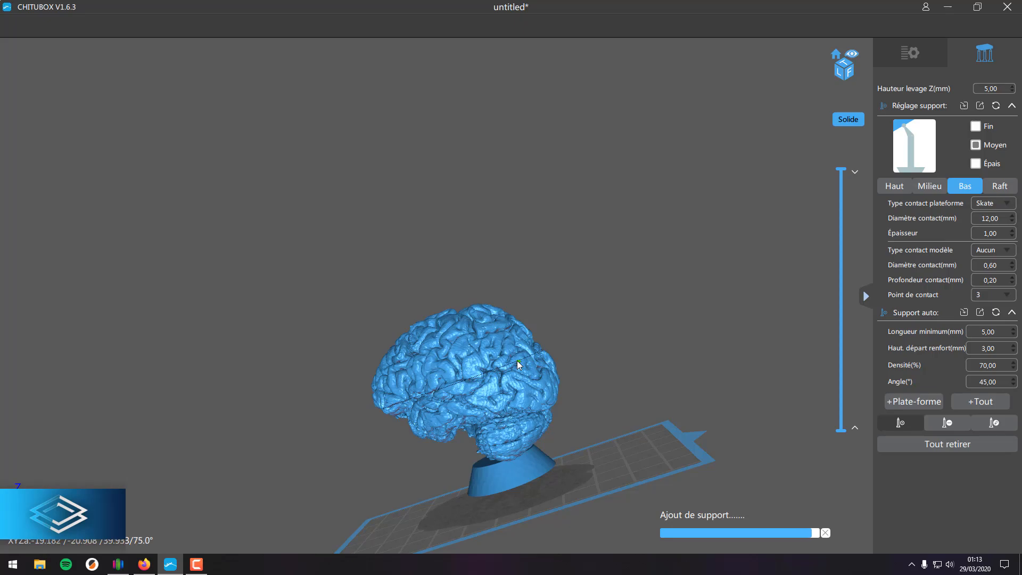
{"action": "right_click_drag", "start_coordinate": [554, 380], "coordinate": [569, 424]}
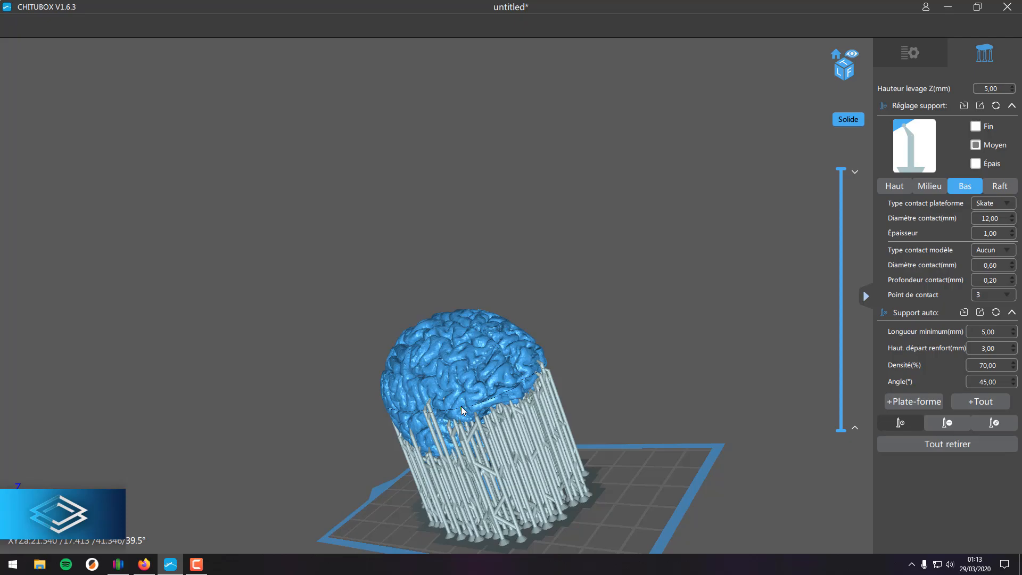
Step: Set the automatic support density to 30 % and regenerate the platform supports, replacing the existing ones
{"action": "double_click", "coordinate": [1000, 365]}
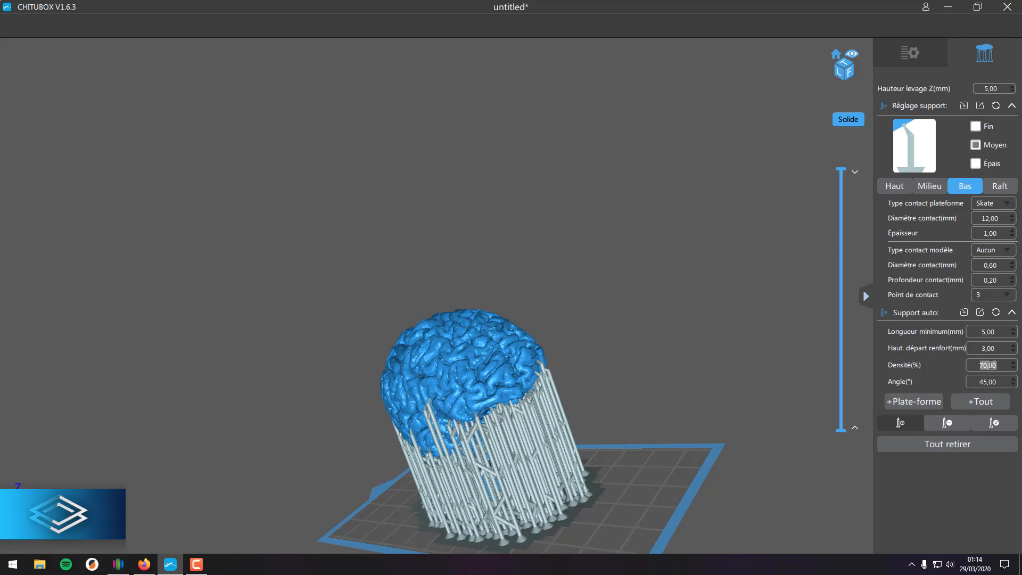
{"action": "type", "text": "30"}
{"action": "left_click", "coordinate": [914, 403]}
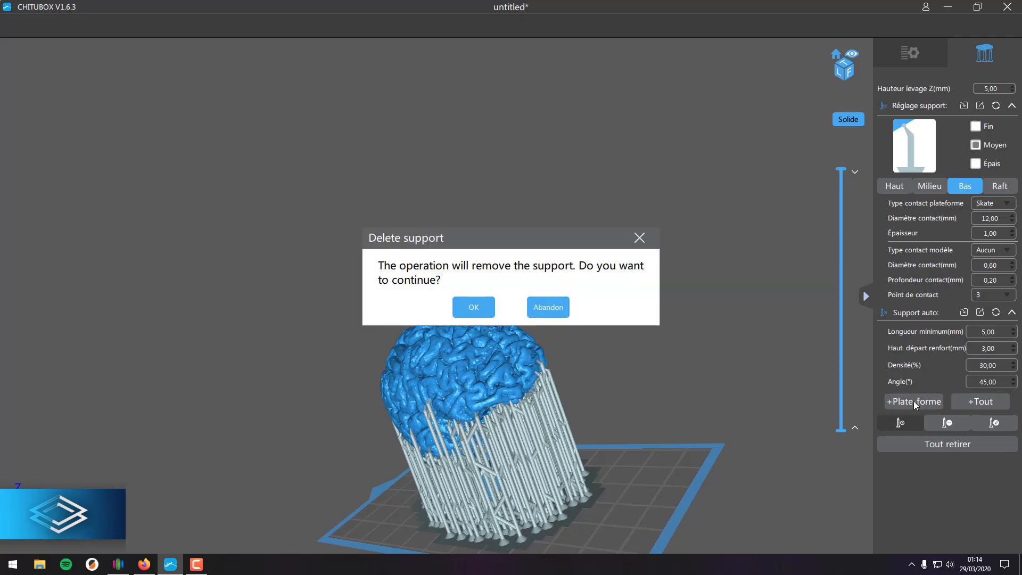
{"action": "left_click", "coordinate": [464, 311]}
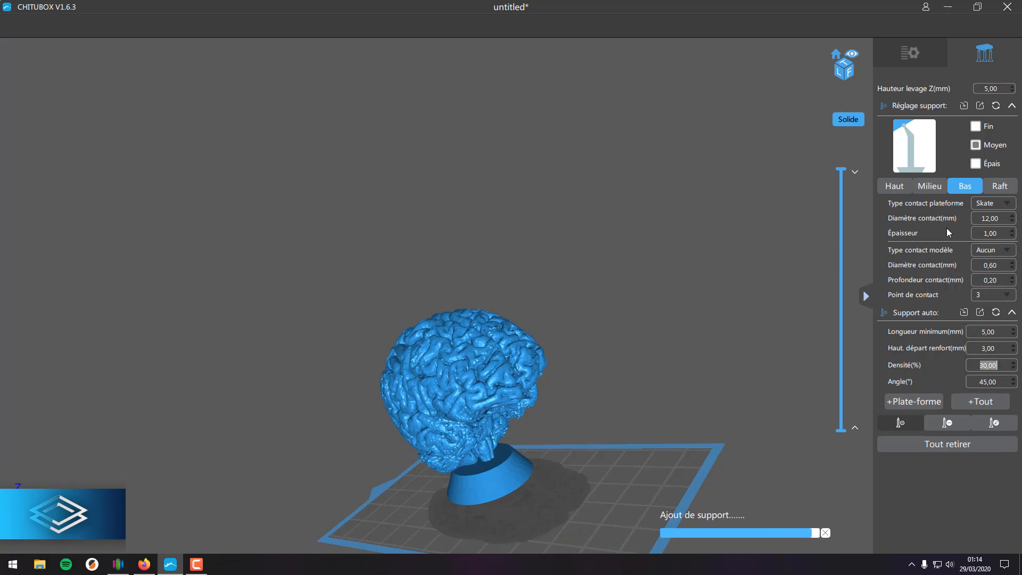
Step: Examine the regenerated supports and their contacts under the brain from several angles, and return to the model preparation view
{"action": "left_click_drag", "start_coordinate": [746, 308], "coordinate": [646, 347]}
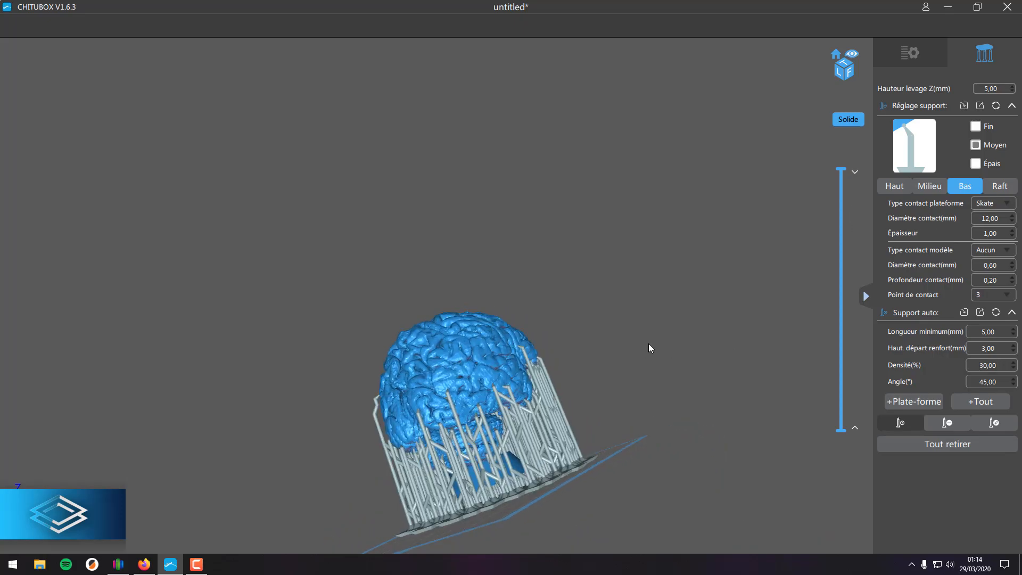
{"action": "left_click_drag", "start_coordinate": [650, 347], "coordinate": [552, 325]}
{"action": "left_click_drag", "start_coordinate": [616, 323], "coordinate": [582, 324]}
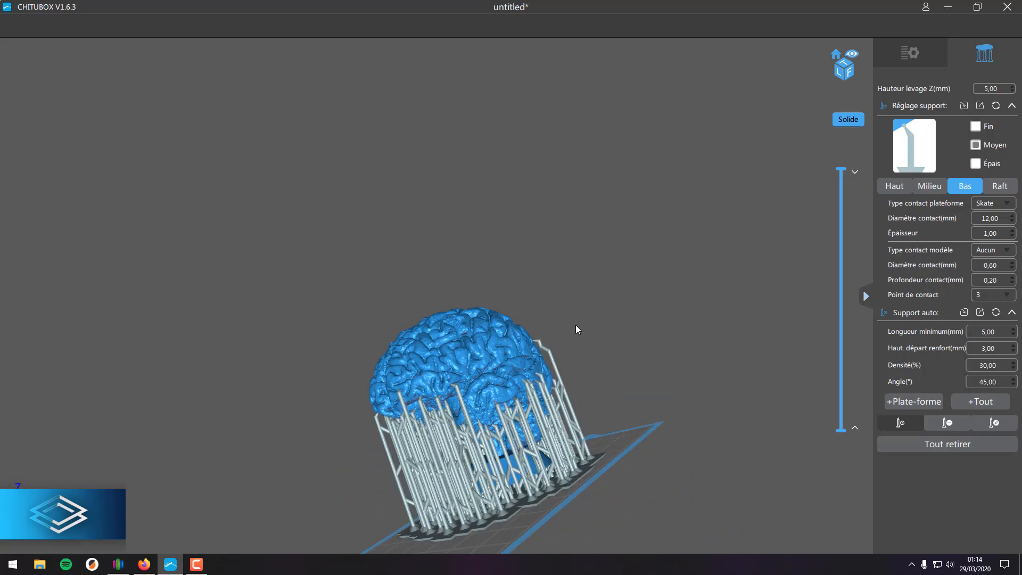
{"action": "left_click_drag", "start_coordinate": [496, 408], "coordinate": [573, 378]}
{"action": "left_click_drag", "start_coordinate": [471, 427], "coordinate": [462, 480]}
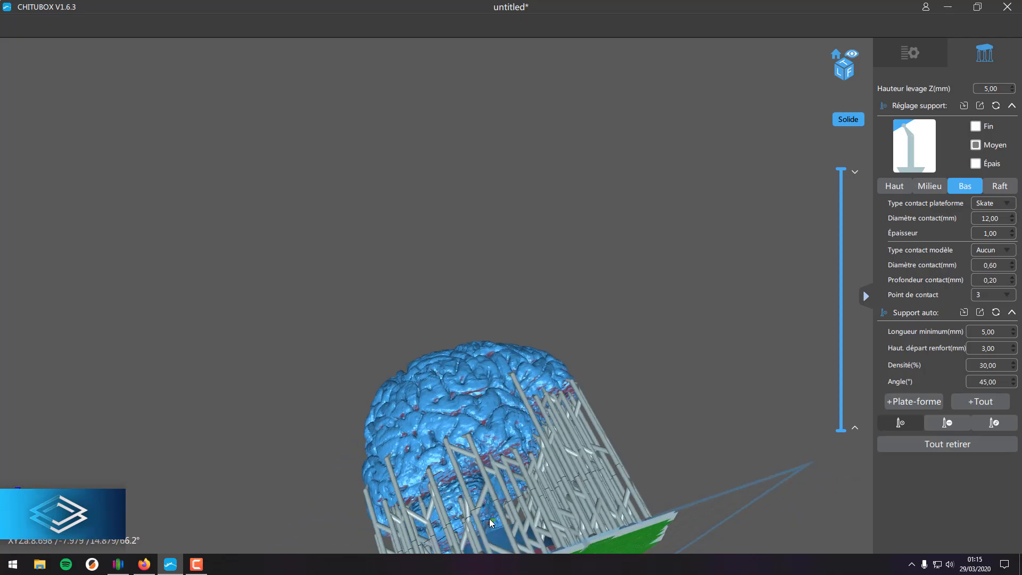
{"action": "left_click", "coordinate": [461, 481]}
{"action": "left_click", "coordinate": [481, 472]}
{"action": "left_click_drag", "start_coordinate": [489, 490], "coordinate": [456, 513]}
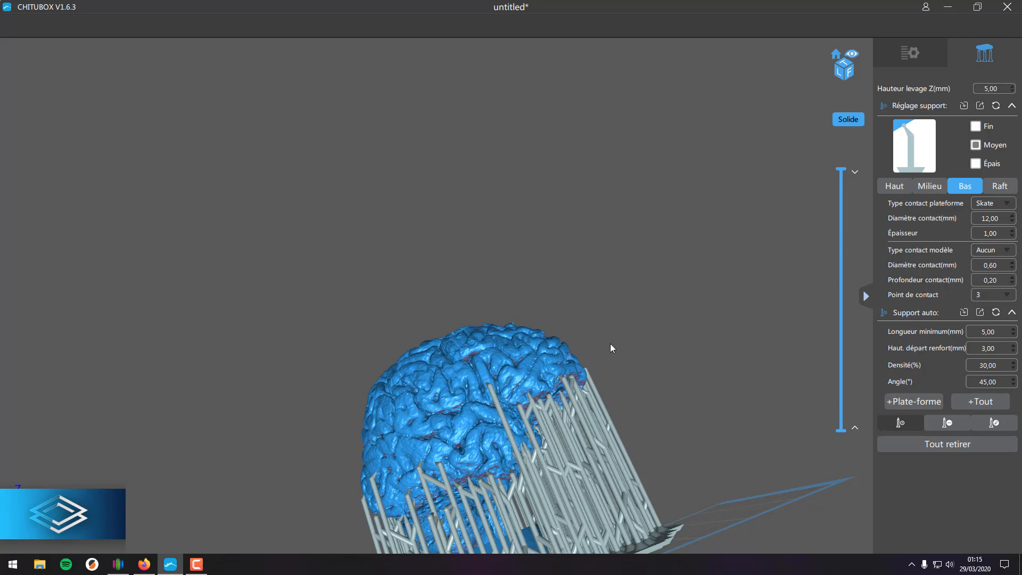
{"action": "left_click_drag", "start_coordinate": [614, 382], "coordinate": [605, 394]}
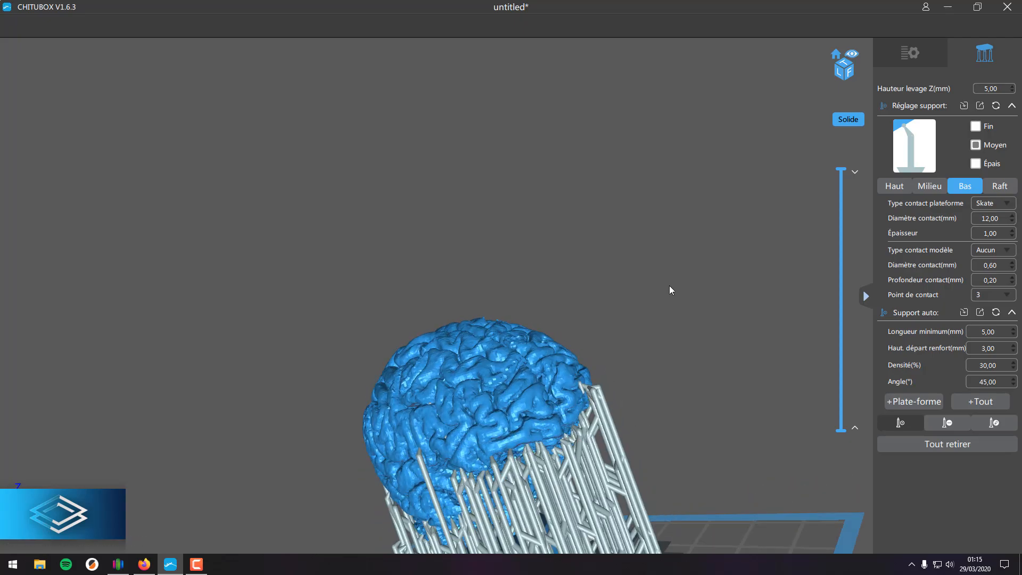
{"action": "left_click", "coordinate": [899, 60]}
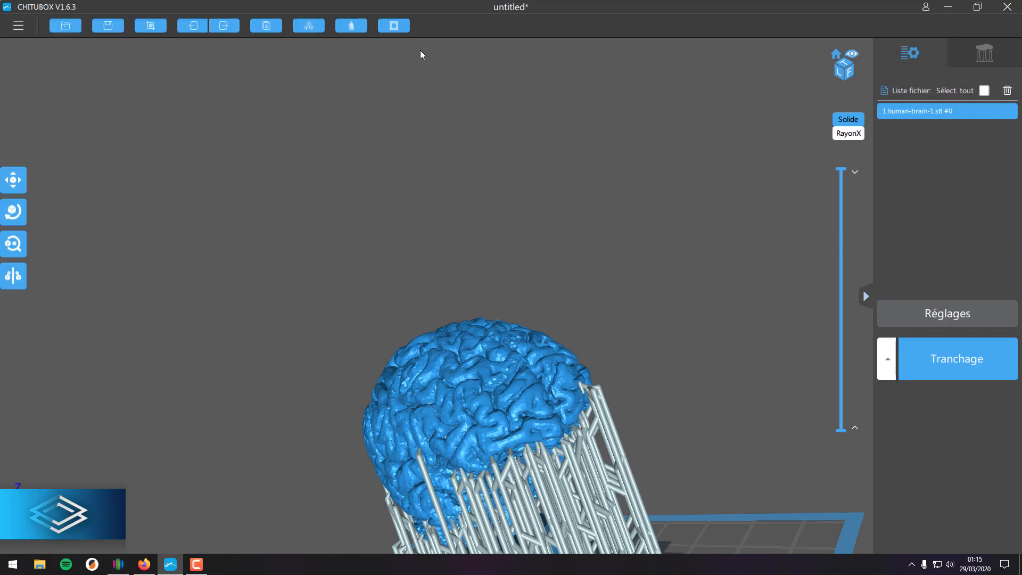
Step: Examine the hole-digging options for shape, size and depth, and view the supported brain from another angle
{"action": "left_click", "coordinate": [386, 26]}
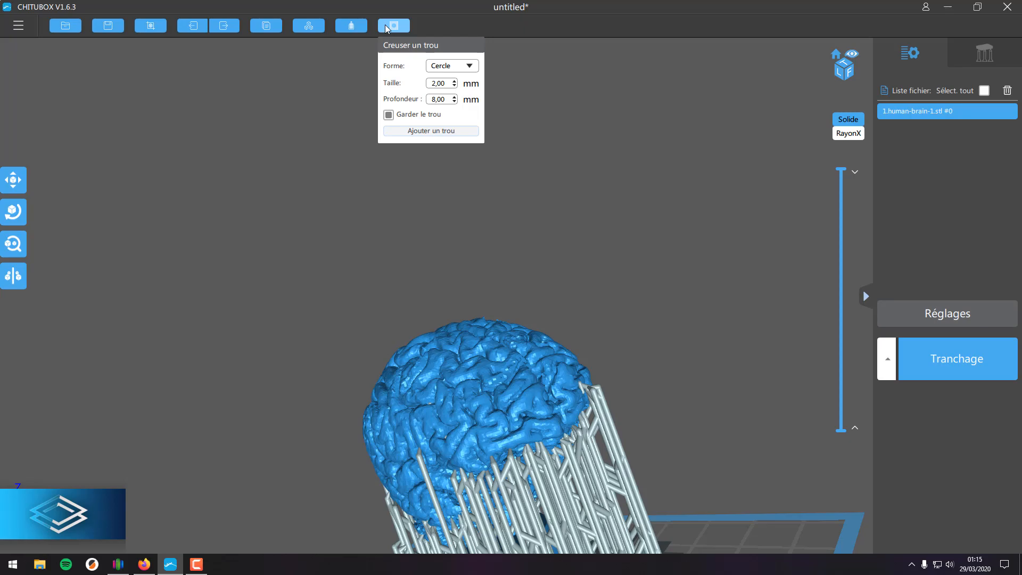
{"action": "left_click_drag", "start_coordinate": [650, 256], "coordinate": [465, 279]}
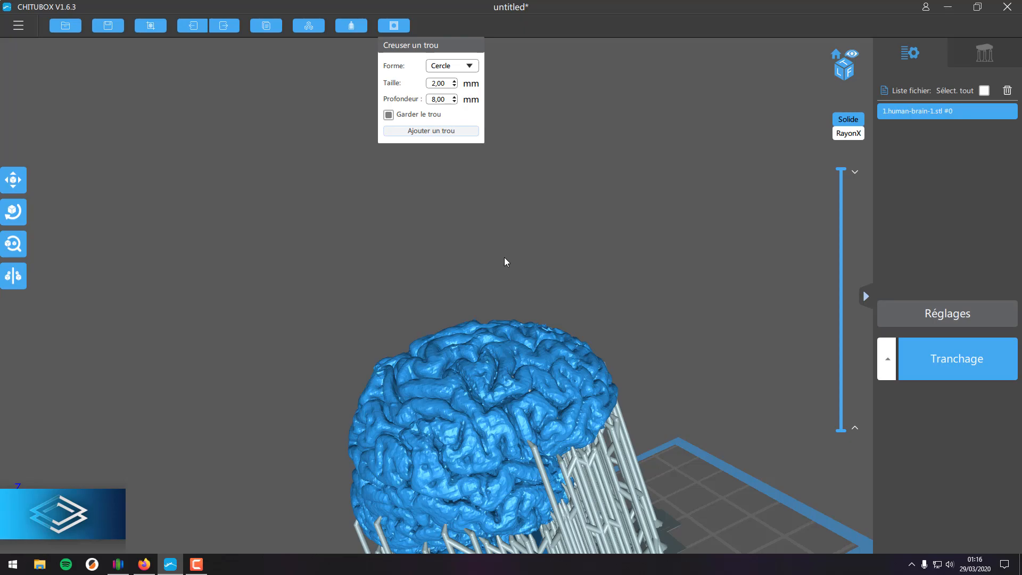
{"action": "left_click", "coordinate": [442, 226]}
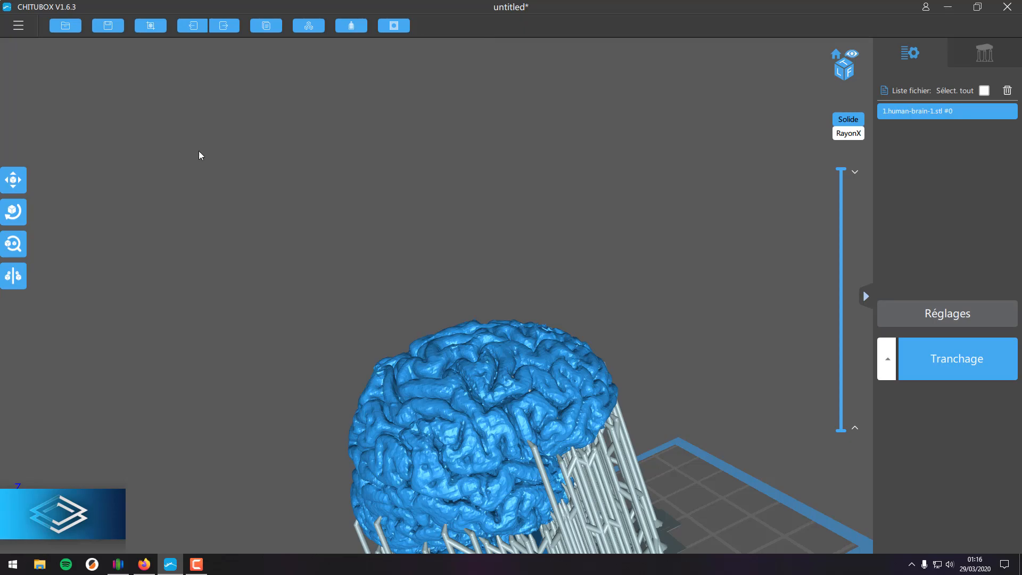
{"action": "scroll", "coordinate": [591, 372], "scroll_direction": "down", "scroll_amount": 5}
{"action": "left_click", "coordinate": [965, 358]}
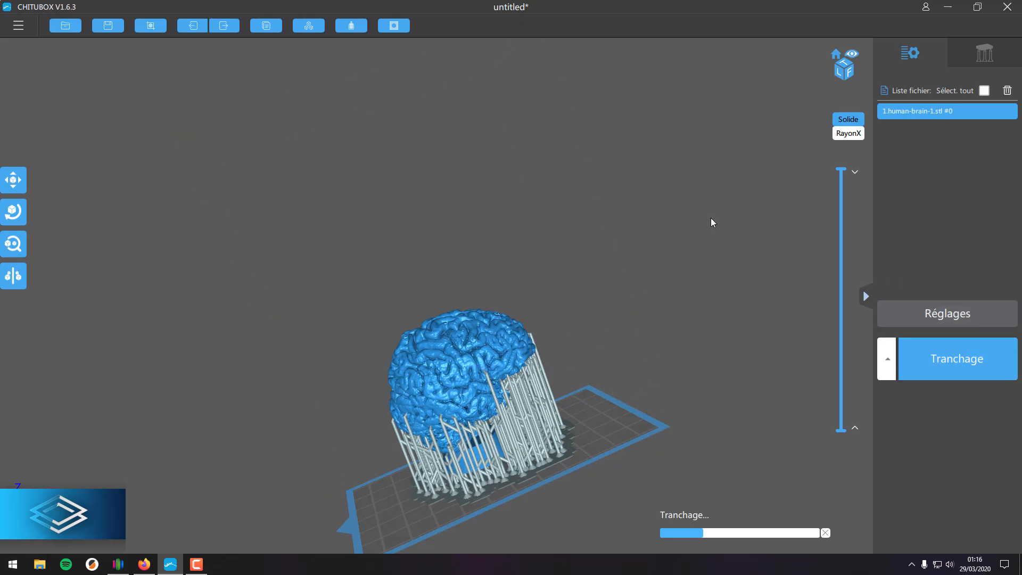
{"action": "left_click", "coordinate": [971, 56]}
{"action": "left_click", "coordinate": [932, 56]}
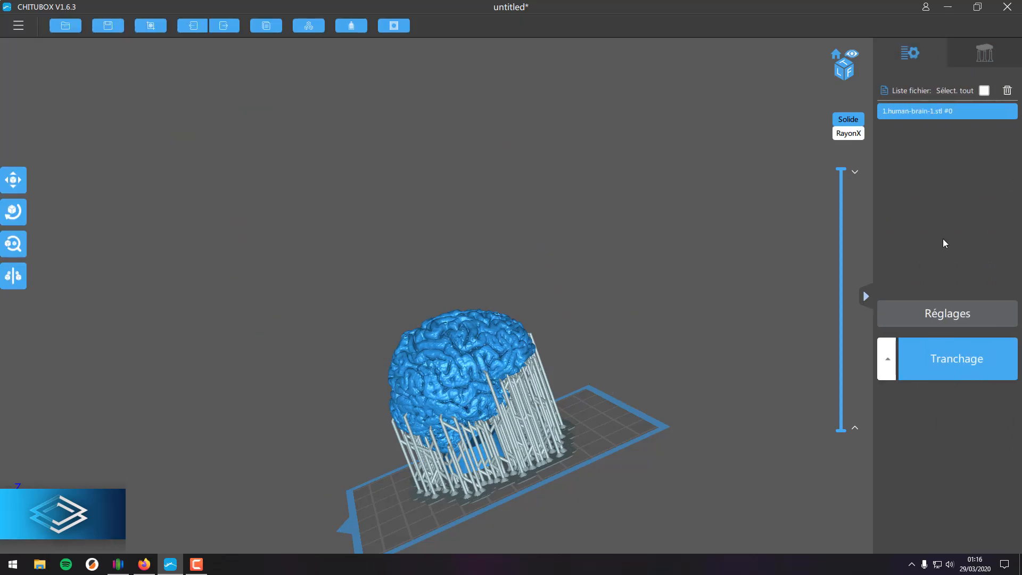
Step: Review the machine, resin and print settings of the active ELEGOO MARS profile, and close the settings
{"action": "left_click", "coordinate": [950, 322]}
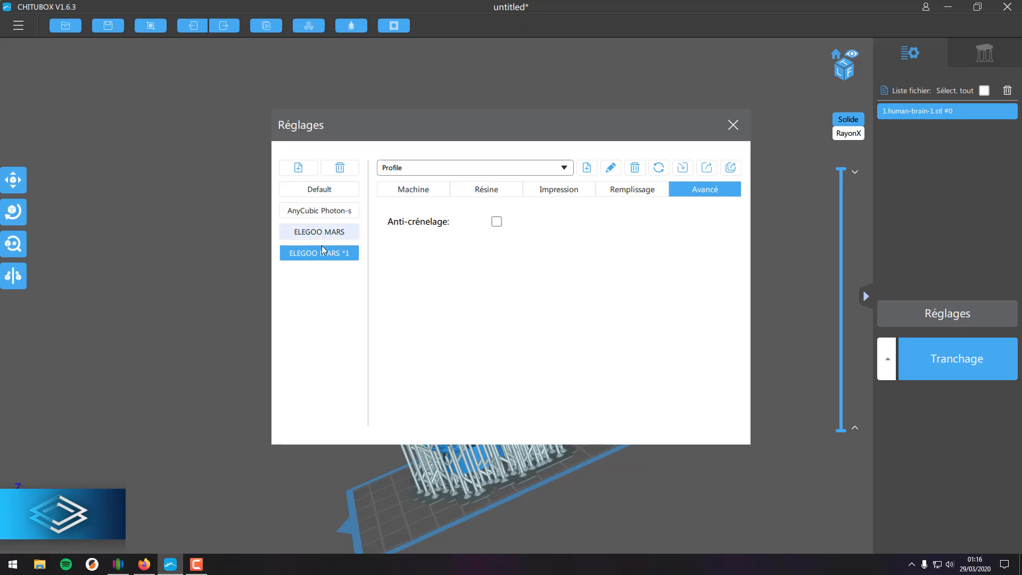
{"action": "left_click", "coordinate": [418, 194]}
{"action": "left_click", "coordinate": [464, 189]}
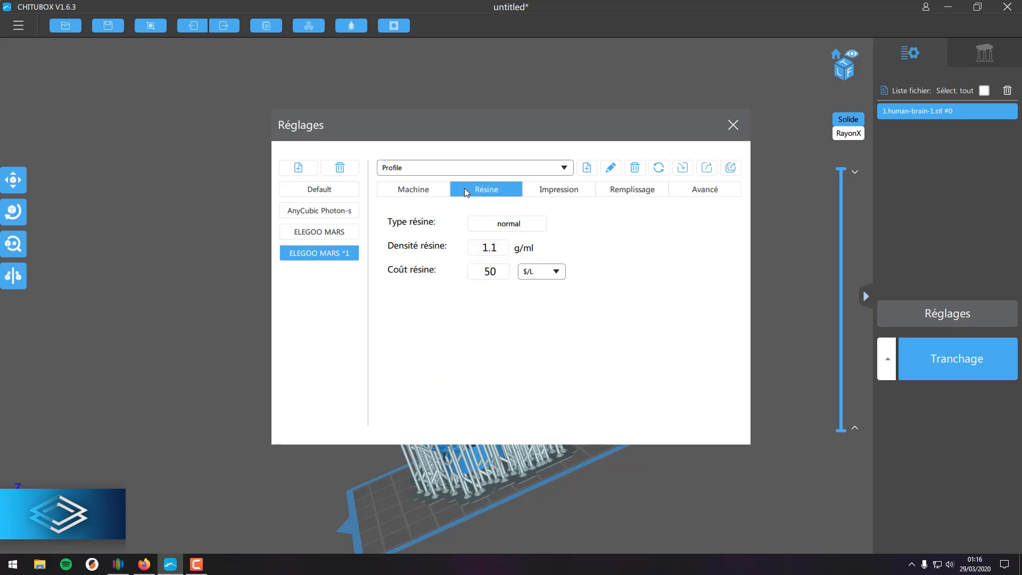
{"action": "left_click", "coordinate": [569, 192]}
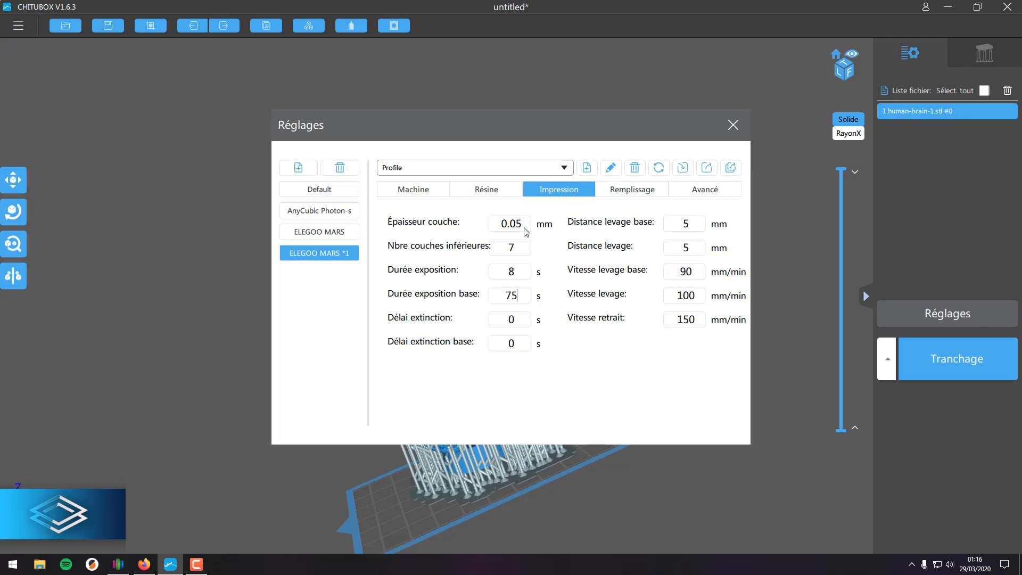
{"action": "left_click", "coordinate": [735, 127]}
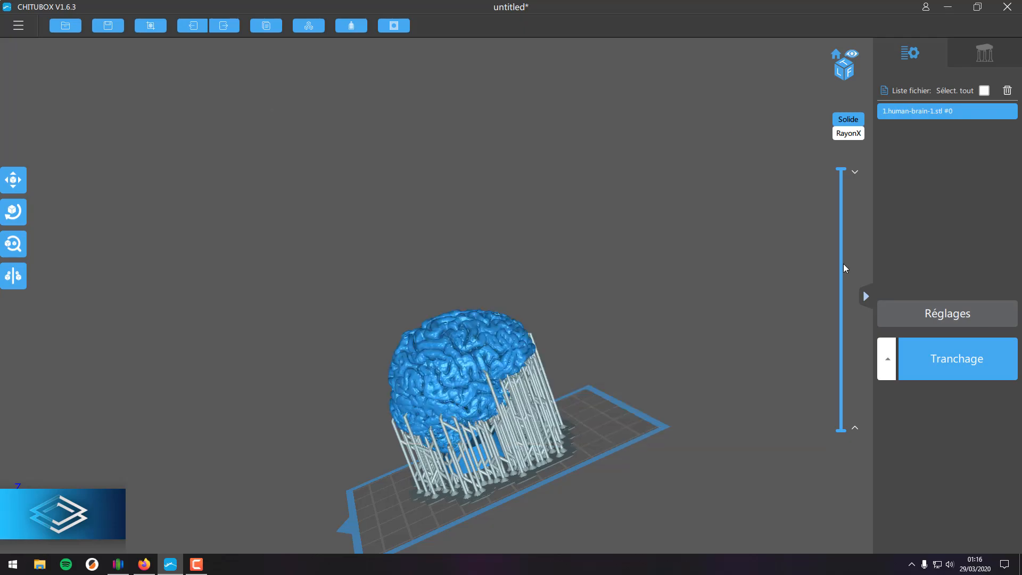
Step: Slice the hollowed, supported brain to check its layer preview and print estimates, and return to the model preparation view
{"action": "left_click", "coordinate": [942, 367]}
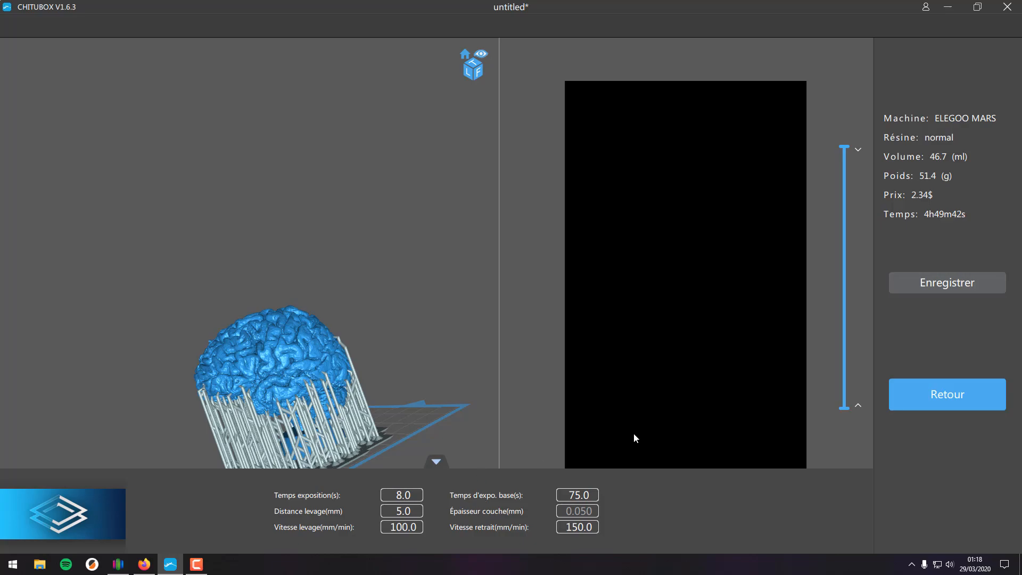
{"action": "left_click", "coordinate": [916, 401]}
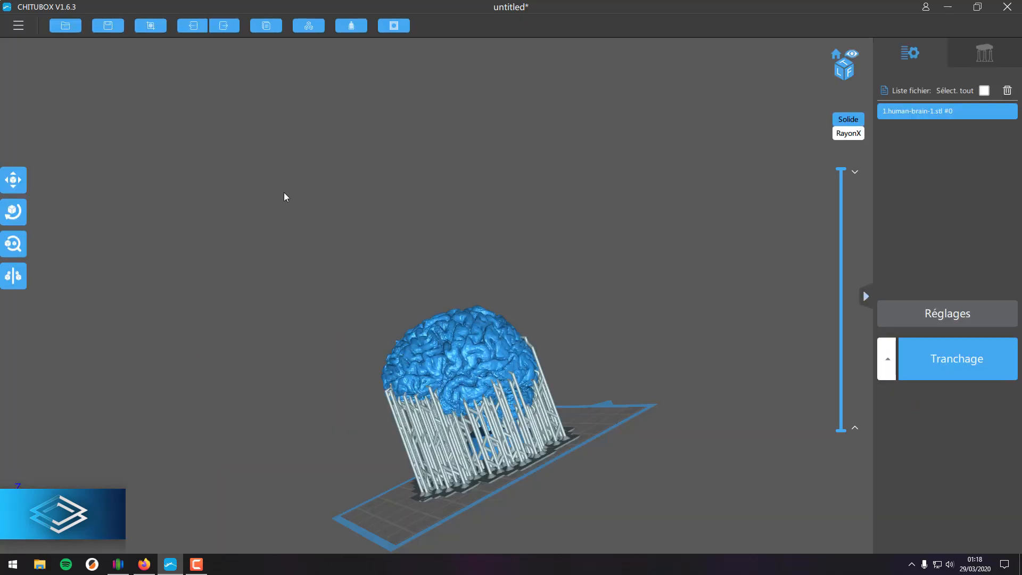